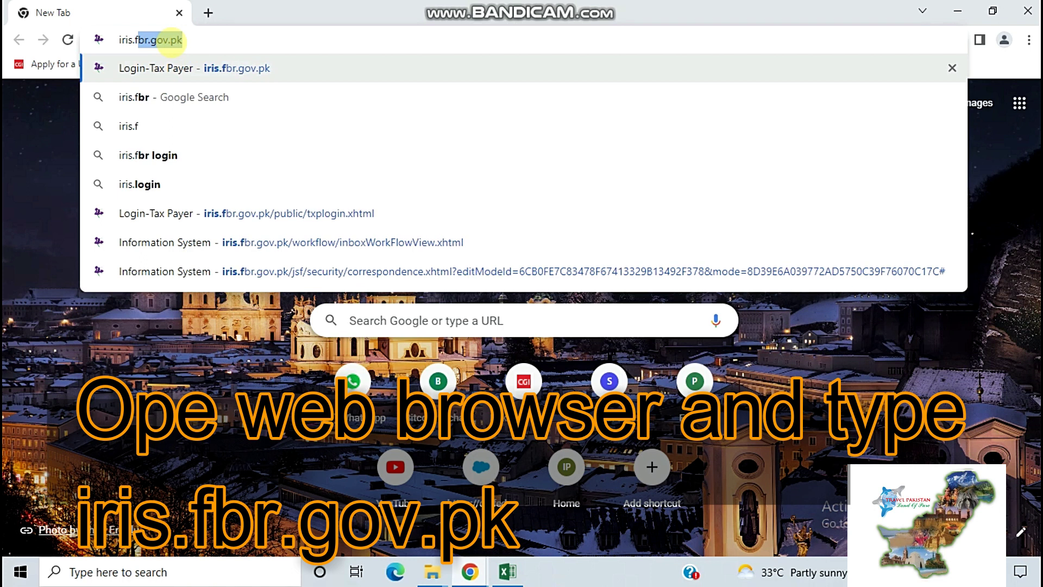
Start typing fbr.gov.pk into the address bar of a new Chrome tab
type(".")
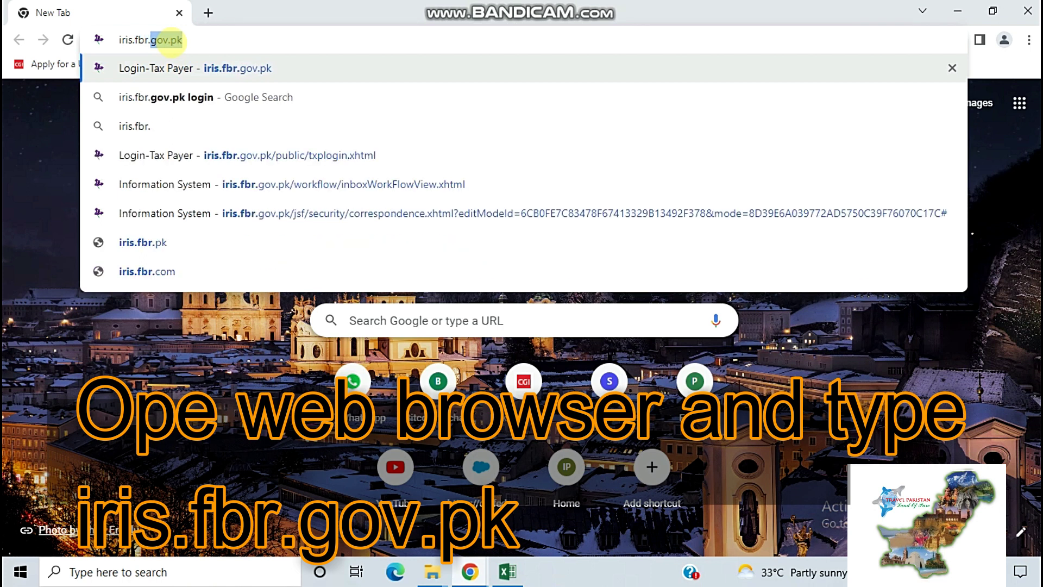
type("gov.")
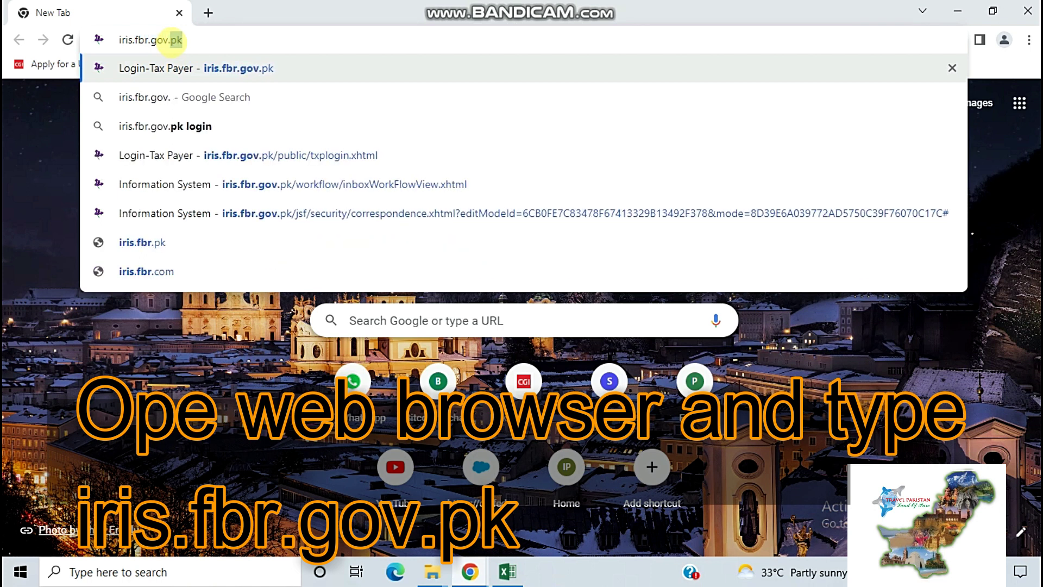
type("pk")
Load iris.fbr.gov.pk to reach the IRIS taxpayer login page
key("Return")
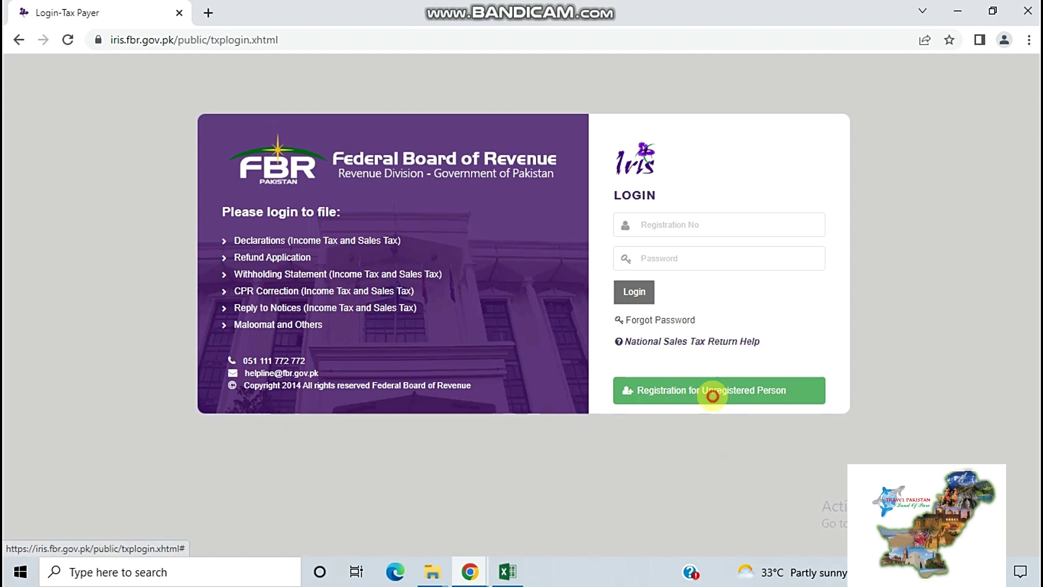
Open the unregistered-person registration form and enter the CNIC, prefix Mr., and first and middle names
left_click(713, 396)
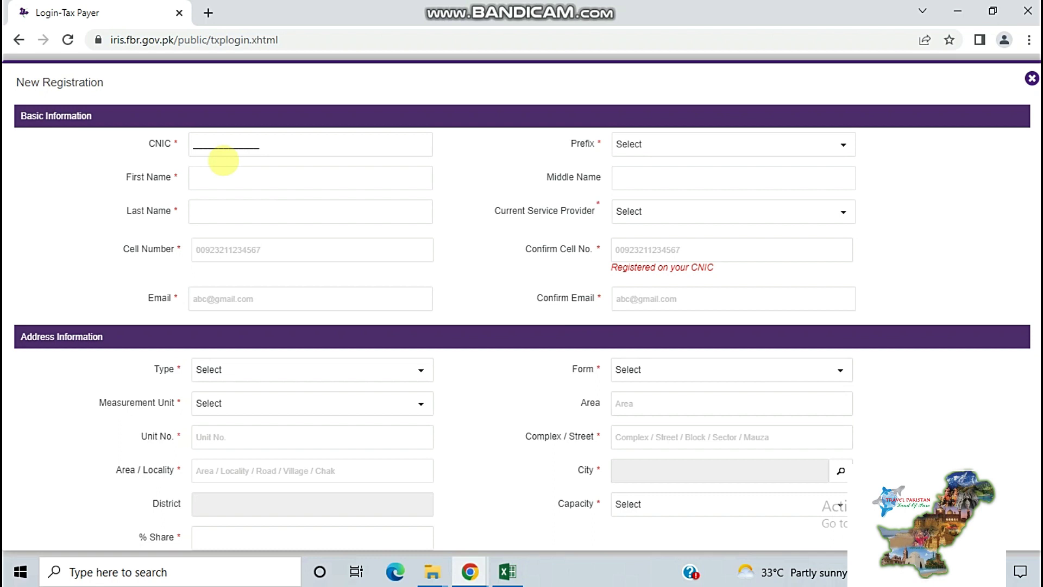
left_click(651, 145)
left_click(630, 183)
left_click(311, 183)
type("abc")
key("Tab")
type("a")
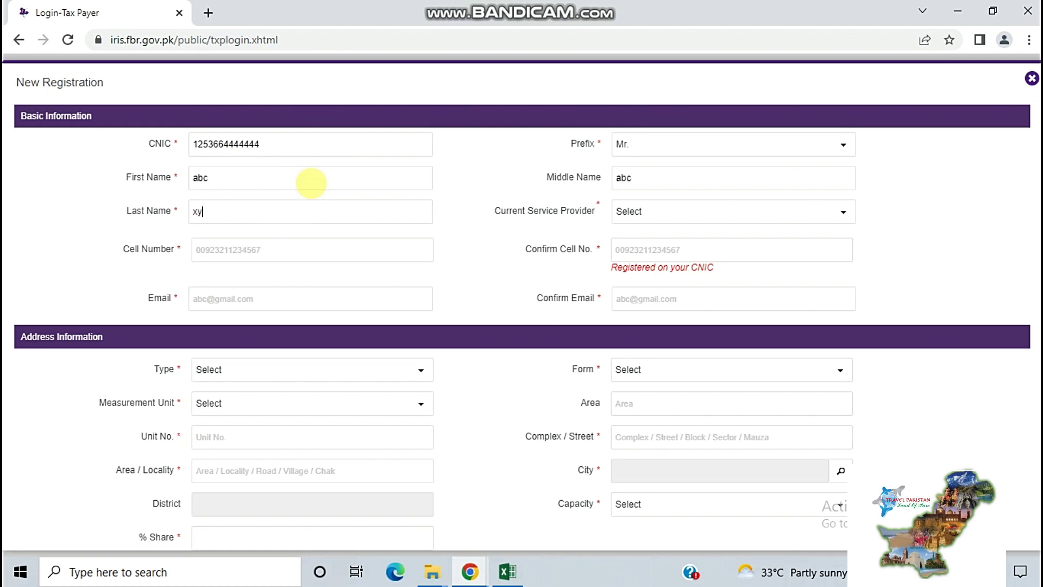
Choose Mobilink as service provider and enter and confirm the cell number and e-mail
left_click(646, 211)
left_click(658, 251)
left_click(347, 243)
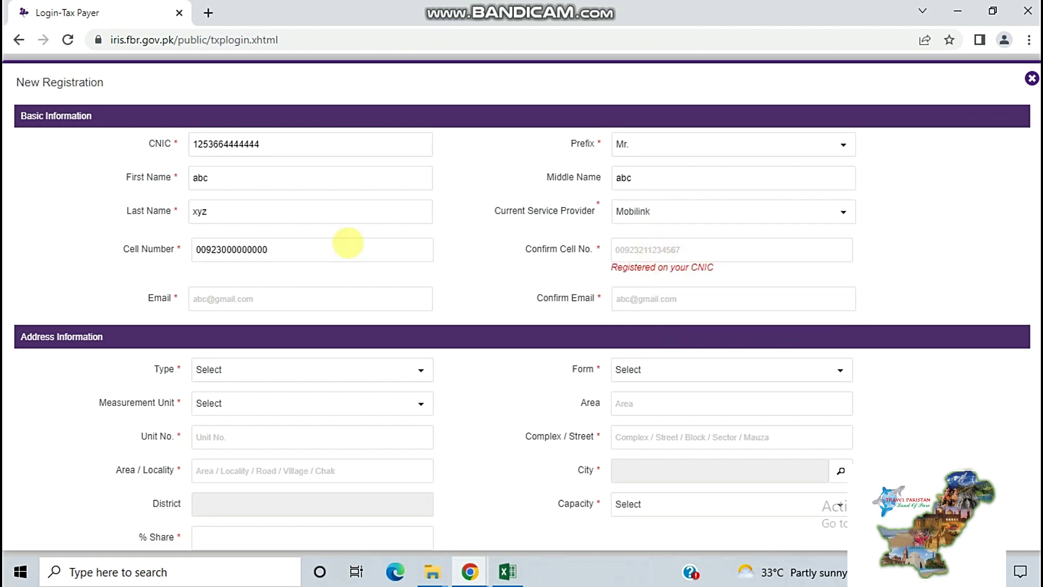
key("Tab")
type("0")
type("0923000000000")
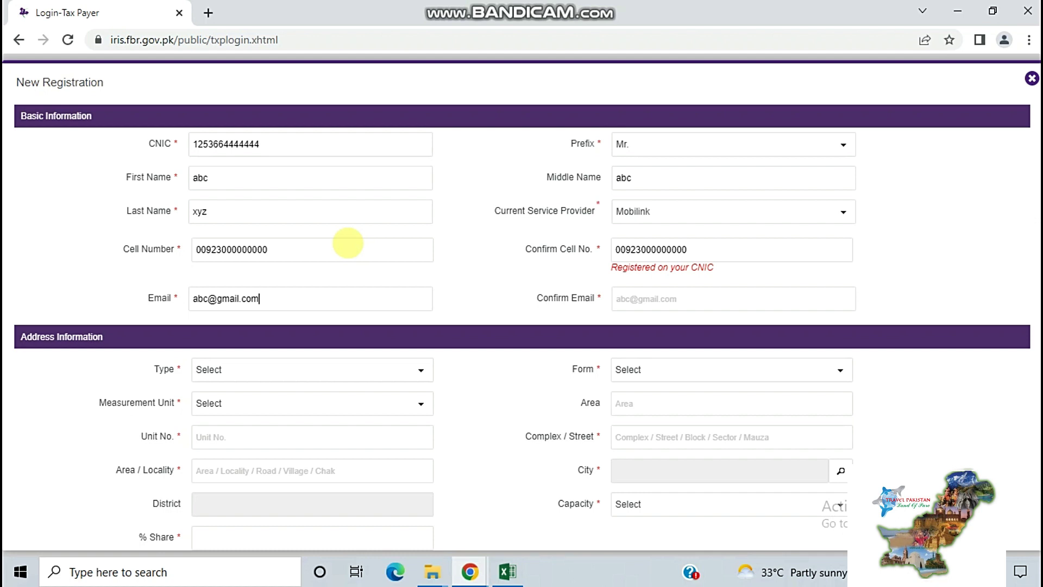
key("ctrl+shift+Left")
key("ctrl+shift+Left")
key("ctrl+shift+Left")
key("Tab")
type("ab")
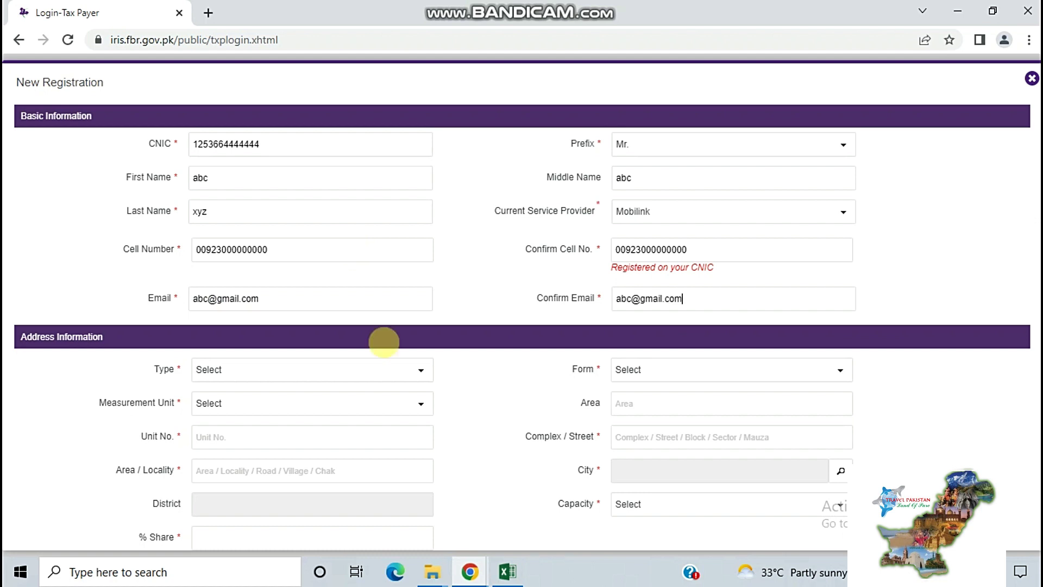
left_click(397, 367)
Describe the property as a 10 Marla residential apartment and enter its unit number
left_click(240, 464)
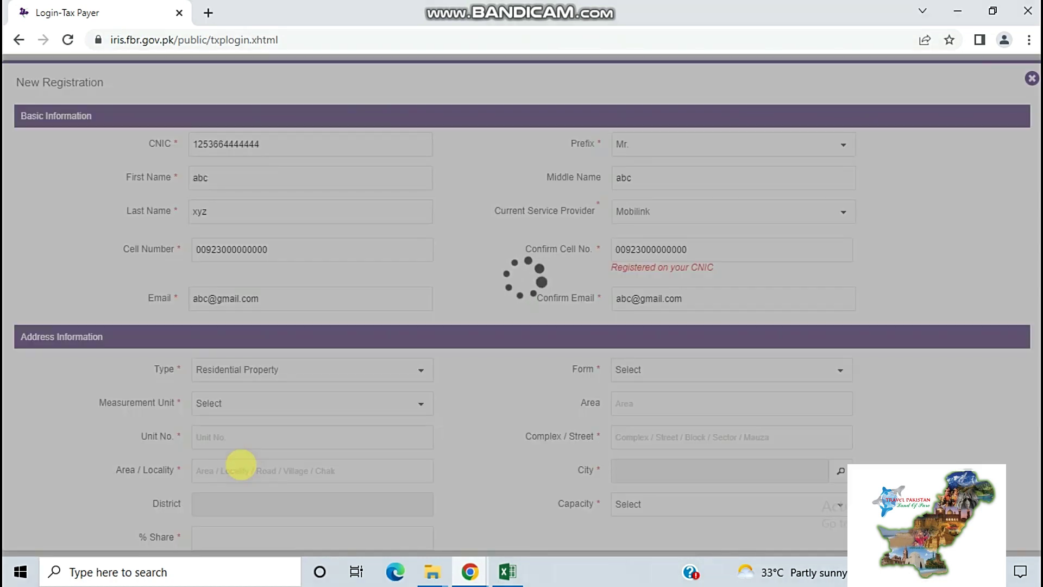
left_click(645, 371)
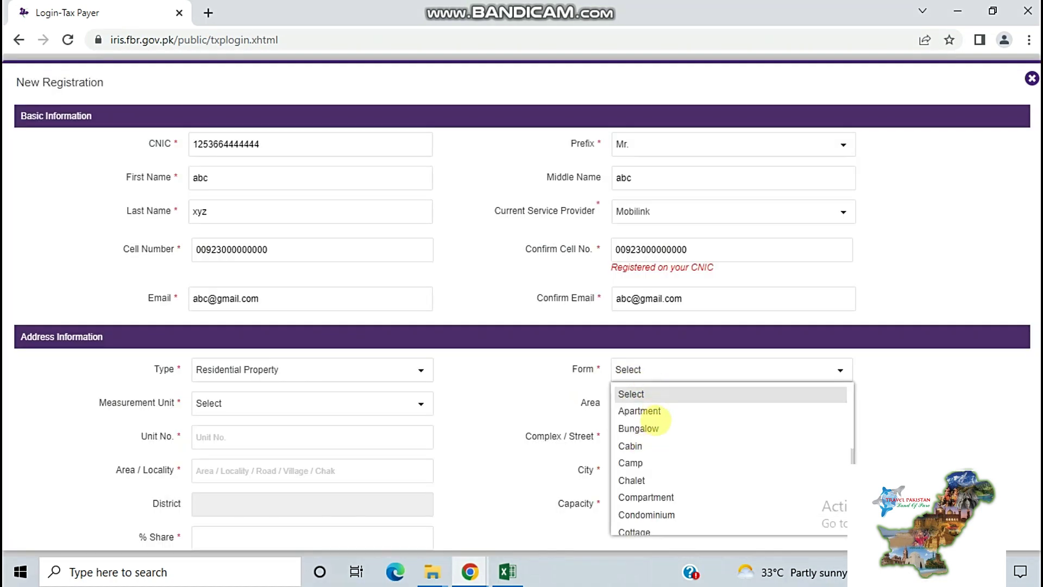
left_click(641, 410)
left_click(276, 412)
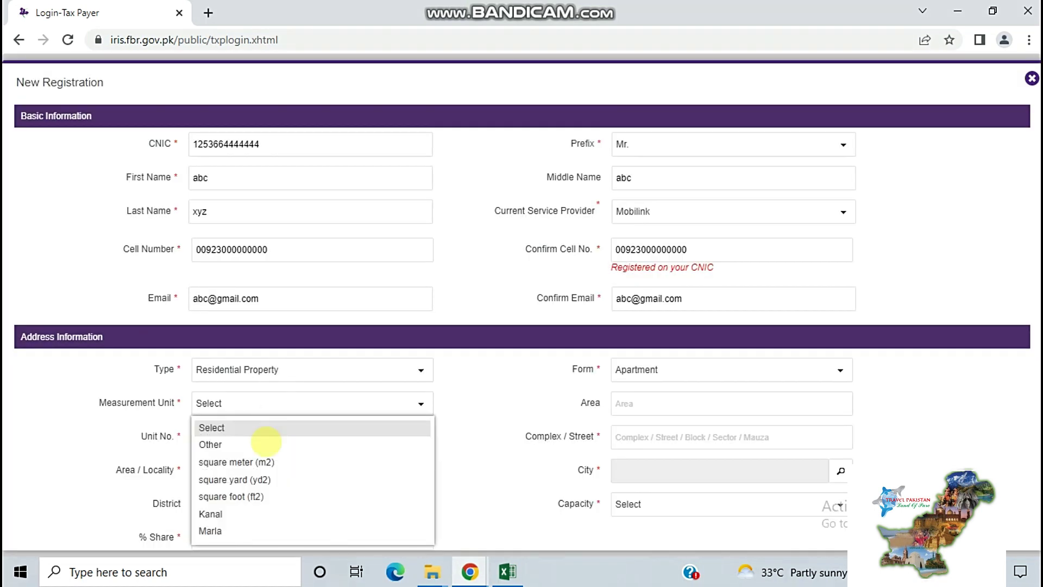
left_click(232, 532)
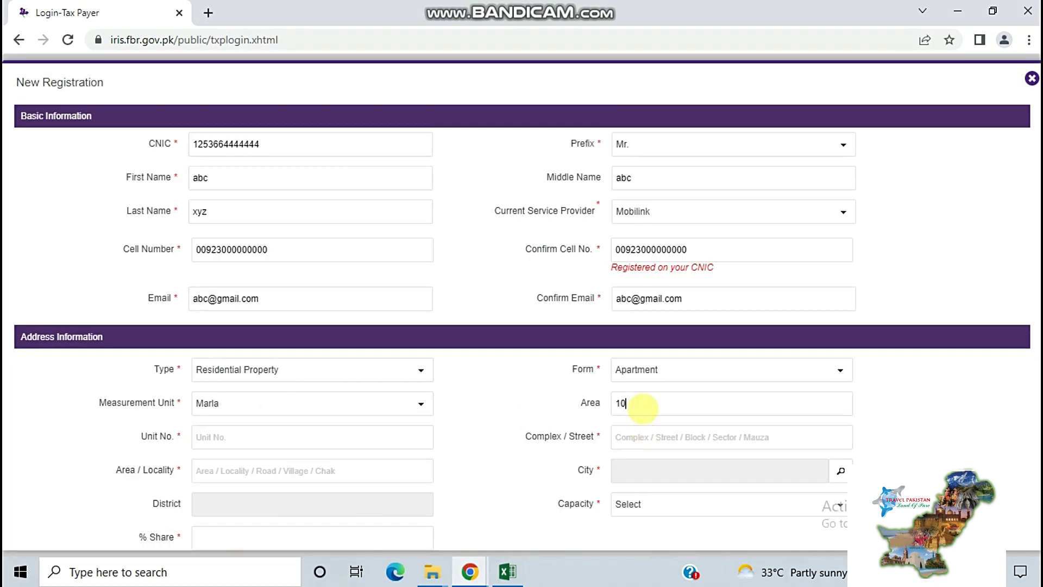
left_click(643, 408)
type("10")
left_click(356, 437)
type("12345")
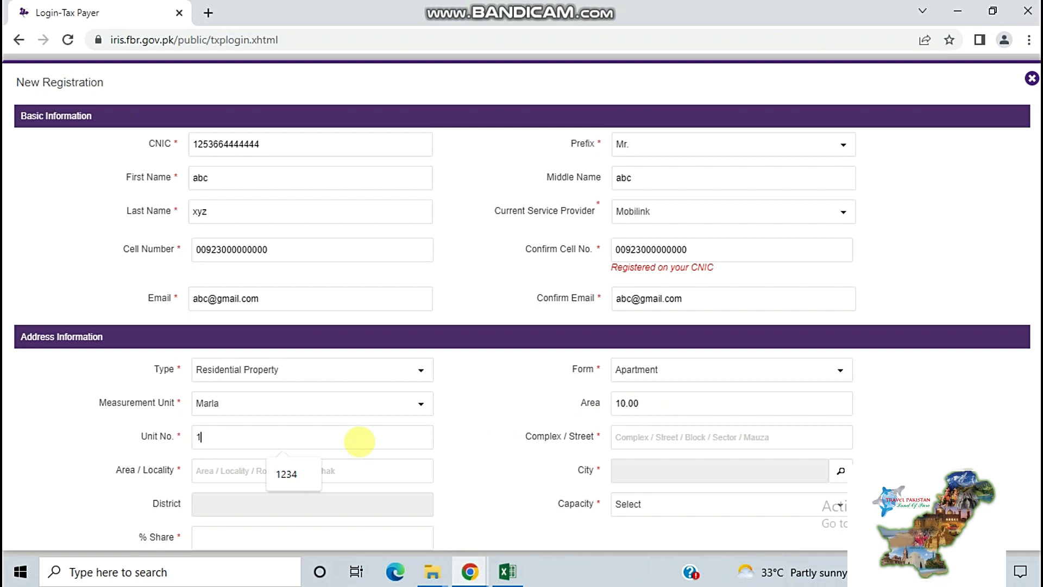
Fill in the street and locality and choose Rawalpindi Cantonement as the city
left_click(643, 439)
left_click(706, 472)
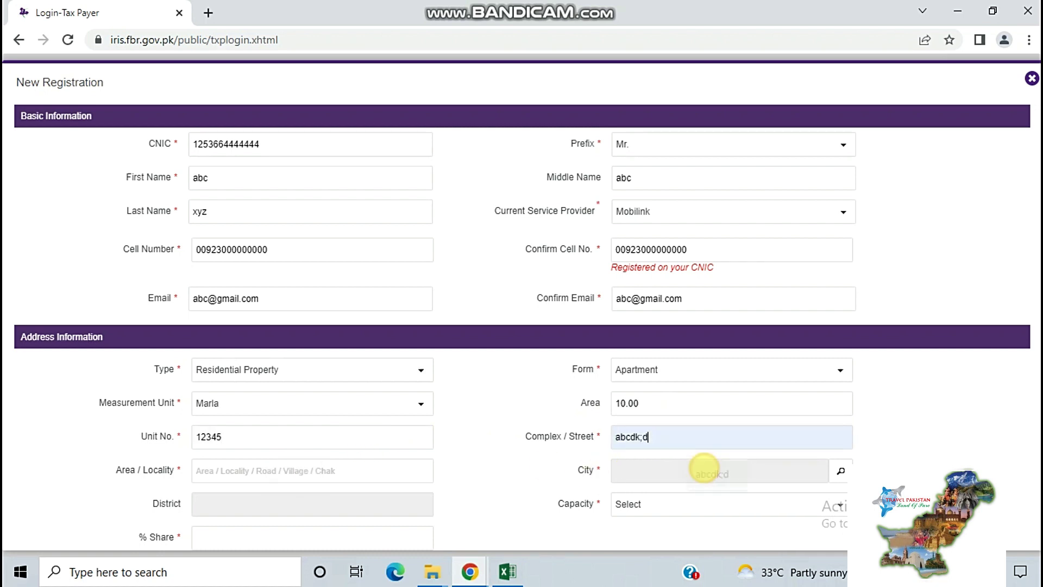
left_click(257, 471)
left_click(281, 507)
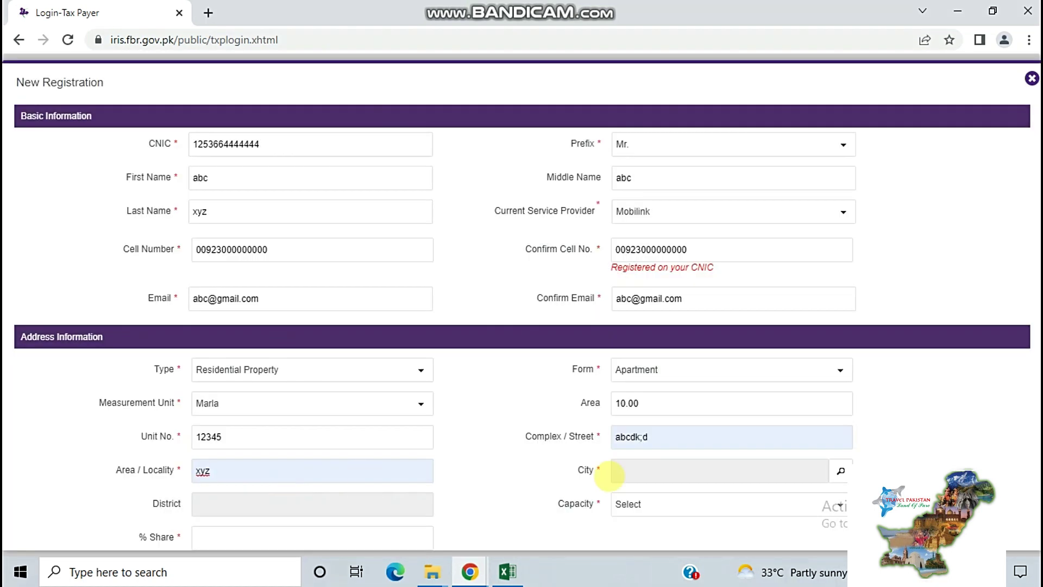
left_click(841, 470)
left_click(435, 239)
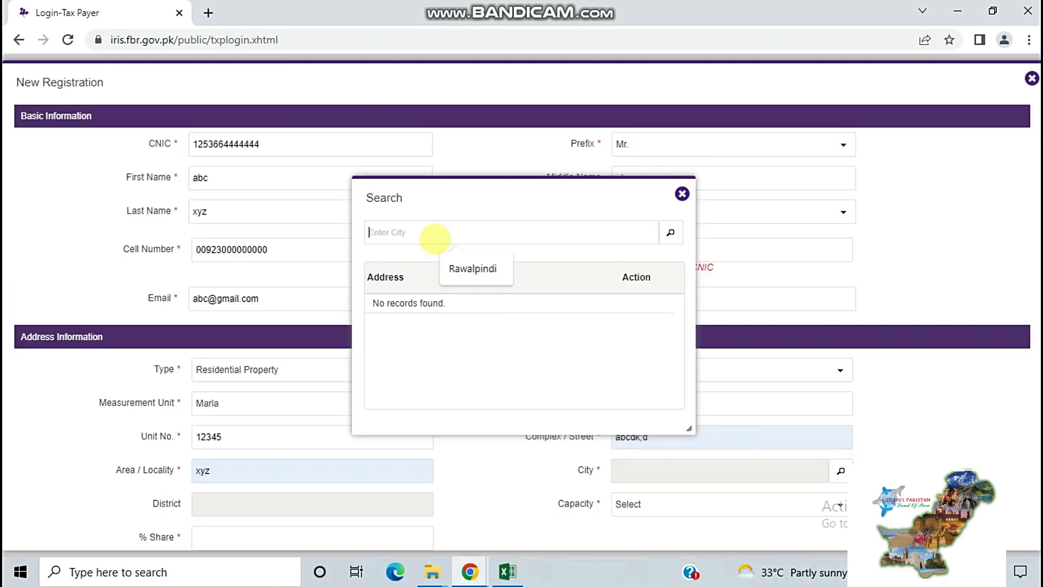
left_click(472, 269)
left_click(671, 232)
left_click_drag(676, 326, 679, 429)
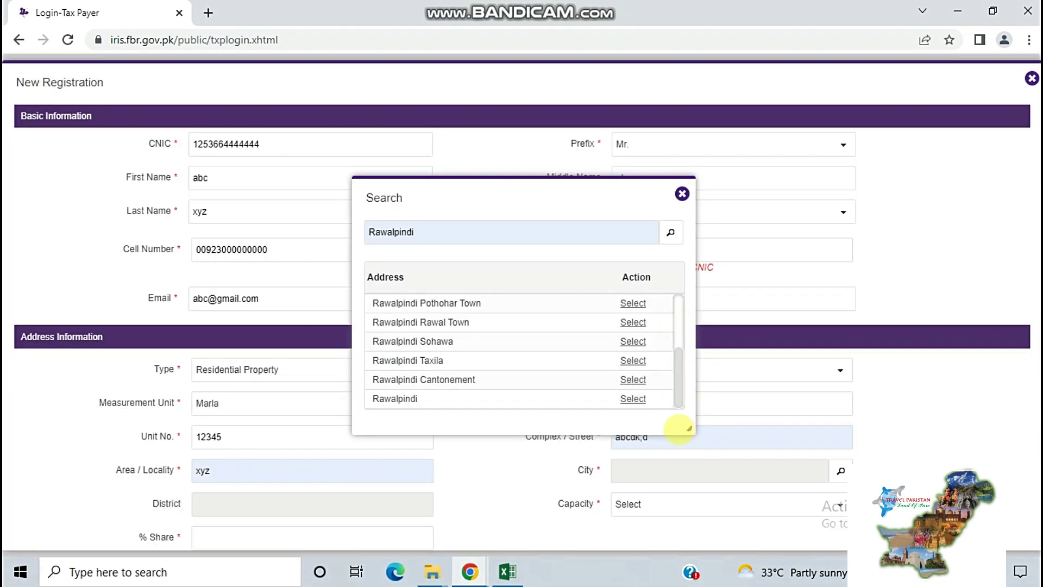
left_click(638, 379)
scroll(699, 366, "down", 1)
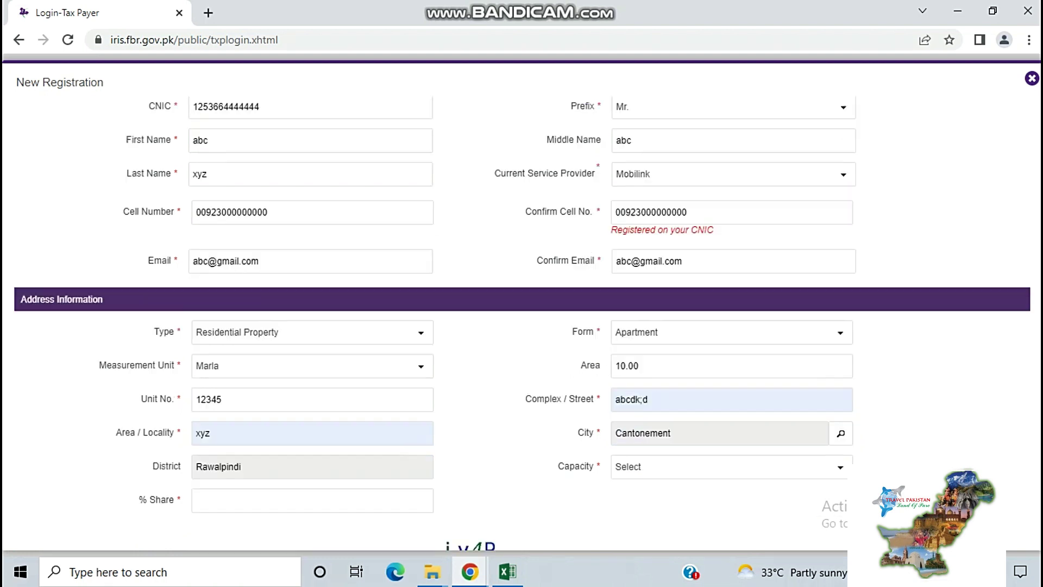
scroll(321, 396, "down", 2)
Enter a 0.1 % share, Owner capacity and the captcha, then submit the registration
left_click(316, 405)
type("0.1")
left_click(644, 370)
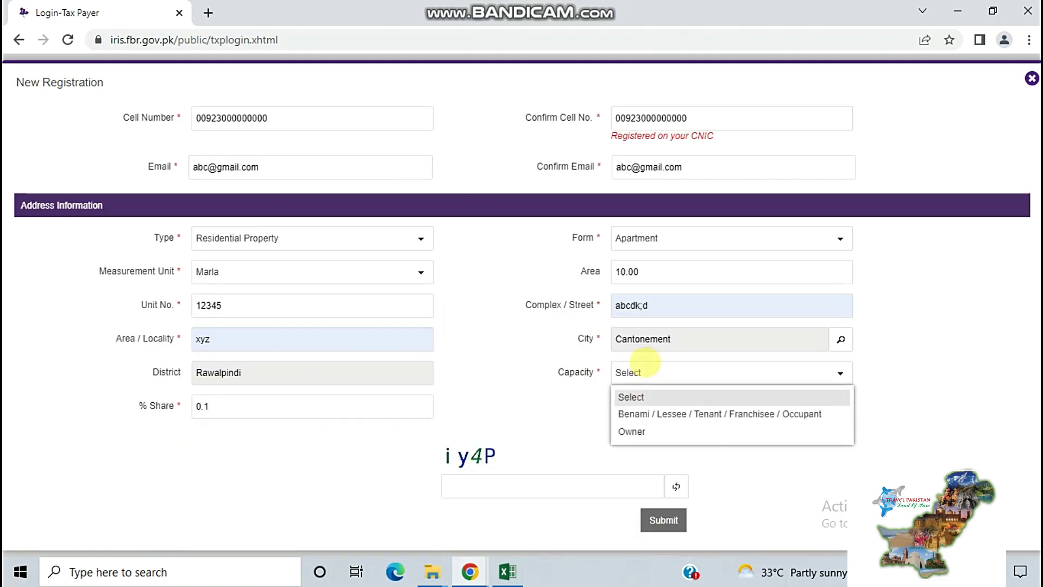
left_click(690, 418)
left_click(663, 374)
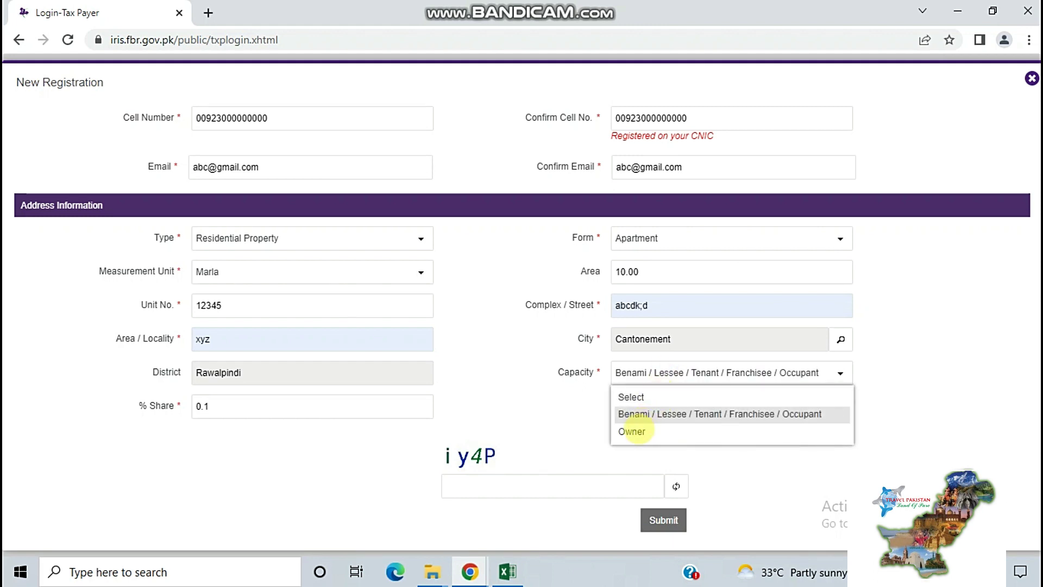
left_click(630, 431)
left_click(513, 487)
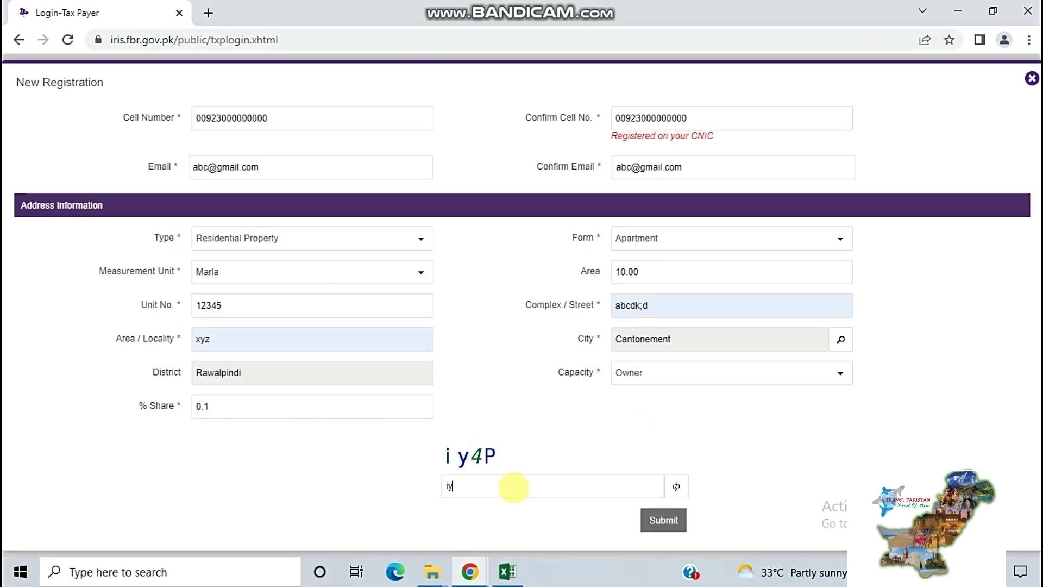
type("iy4P")
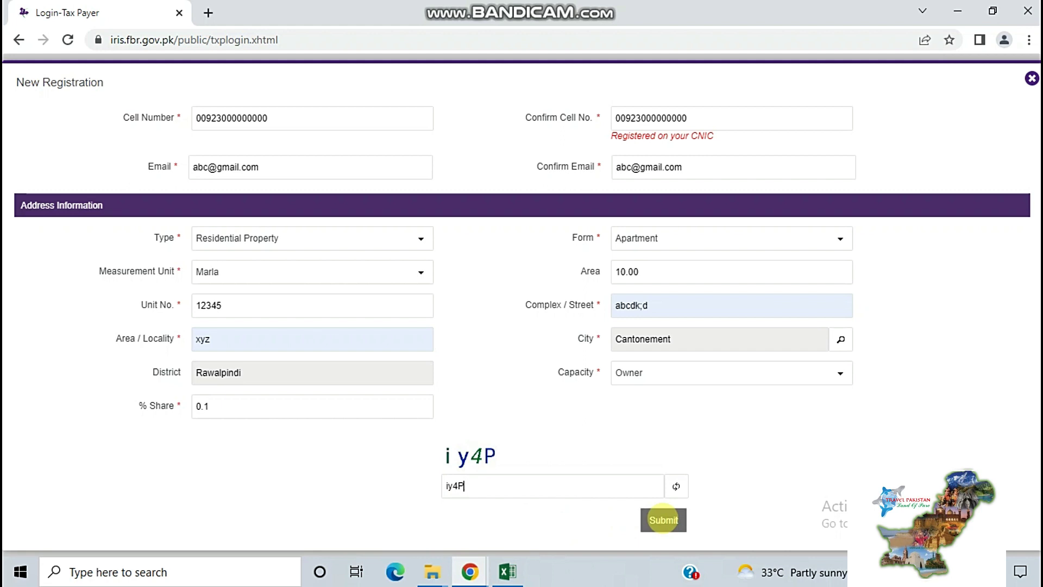
left_click(663, 519)
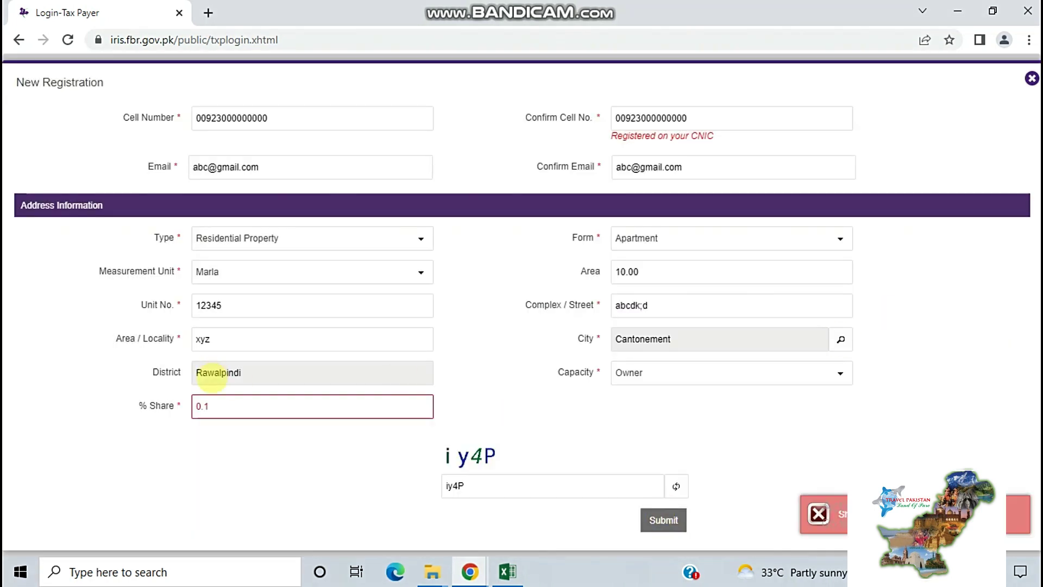
Correct the share to 1%, resubmit the form, and dismiss the error message
left_click_drag(211, 406, 168, 404)
type("1")
left_click(664, 520)
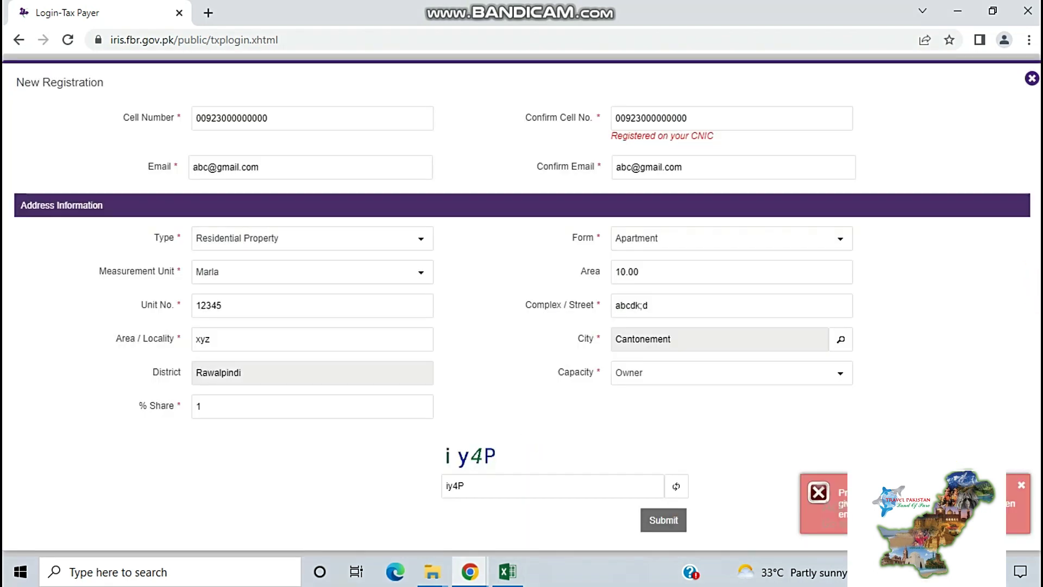
left_click(1021, 484)
scroll(1010, 326, "up", 3)
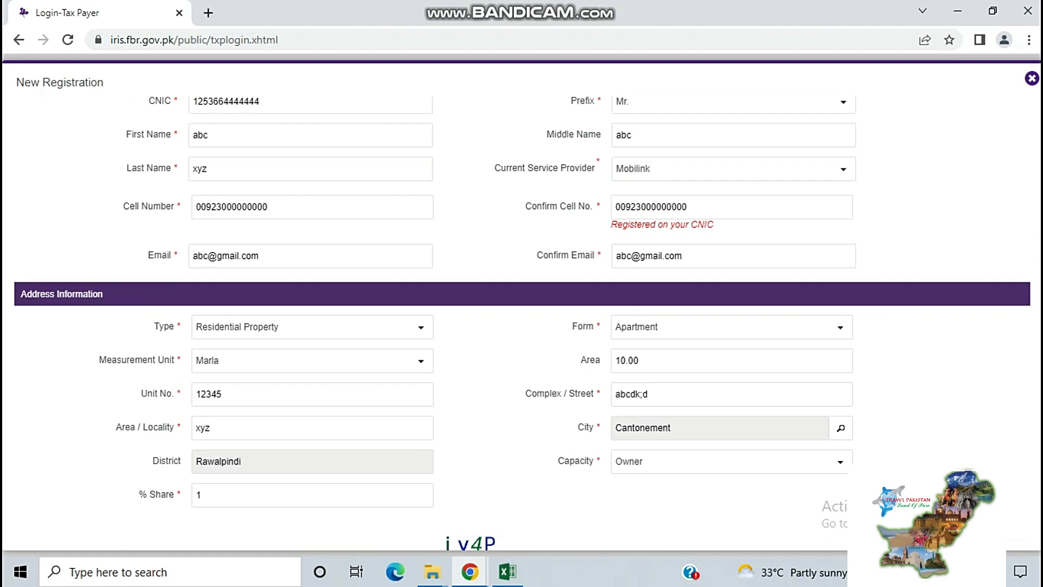
Close the registration form and log in with the registration number and password
left_click(1031, 77)
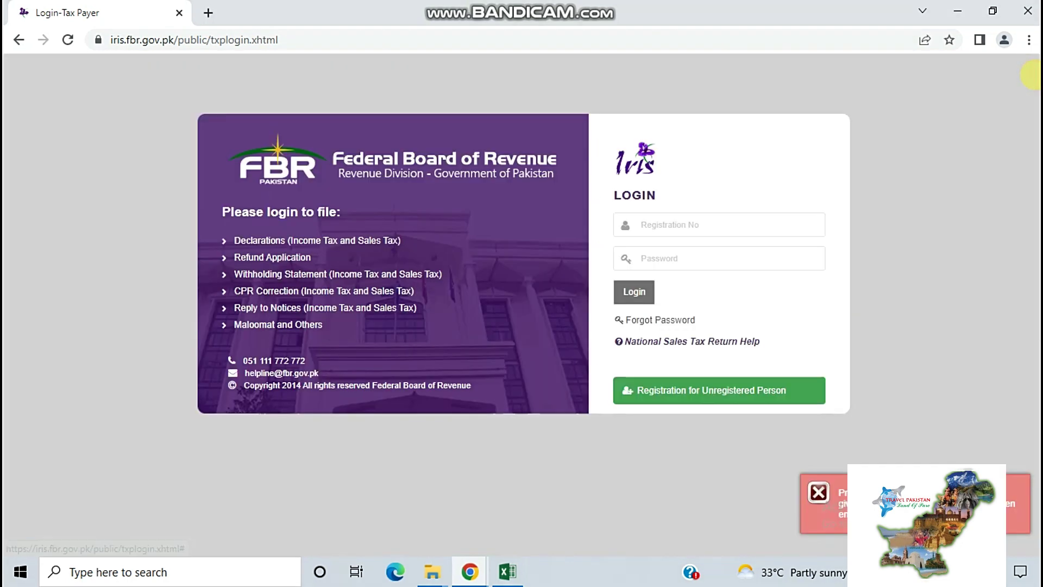
left_click(1021, 485)
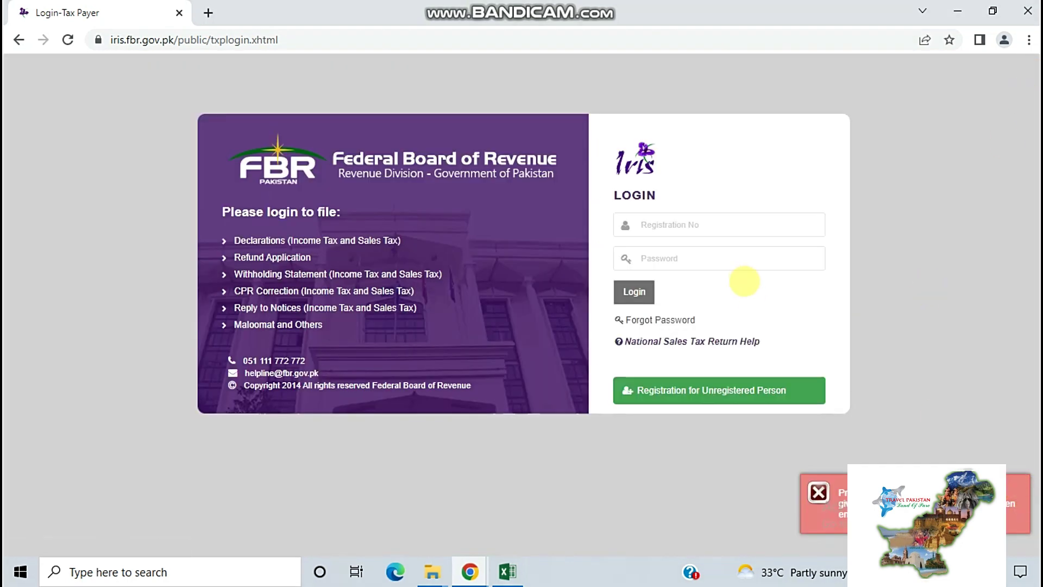
left_click(699, 223)
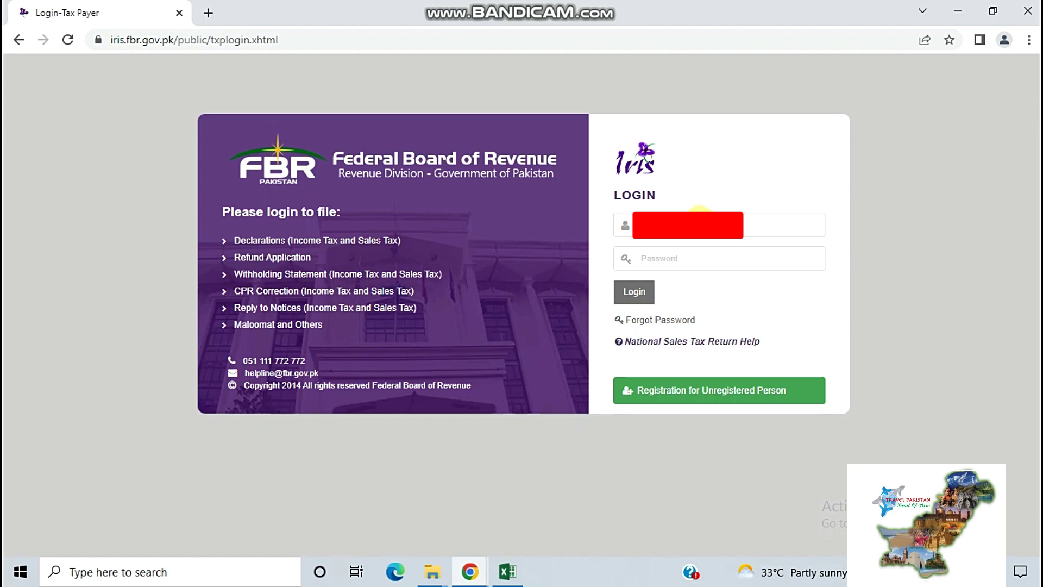
left_click(671, 262)
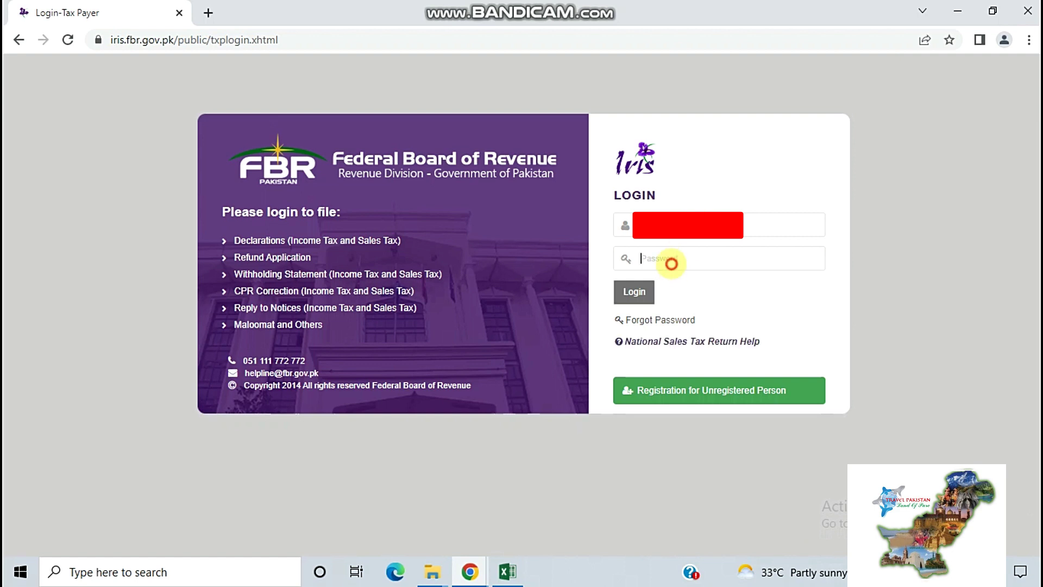
type("•••••")
left_click(634, 291)
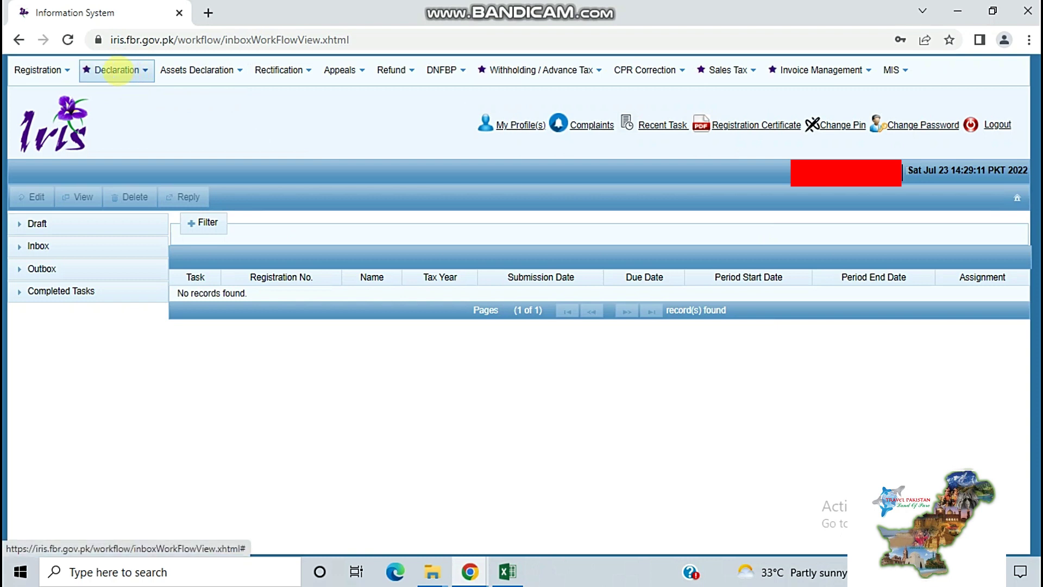
left_click(46, 70)
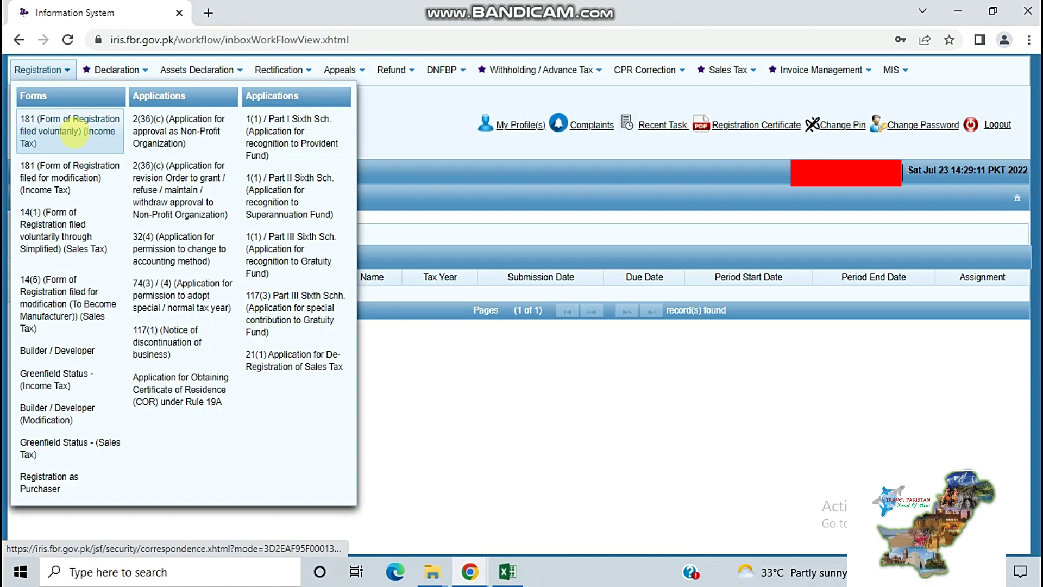
left_click(74, 132)
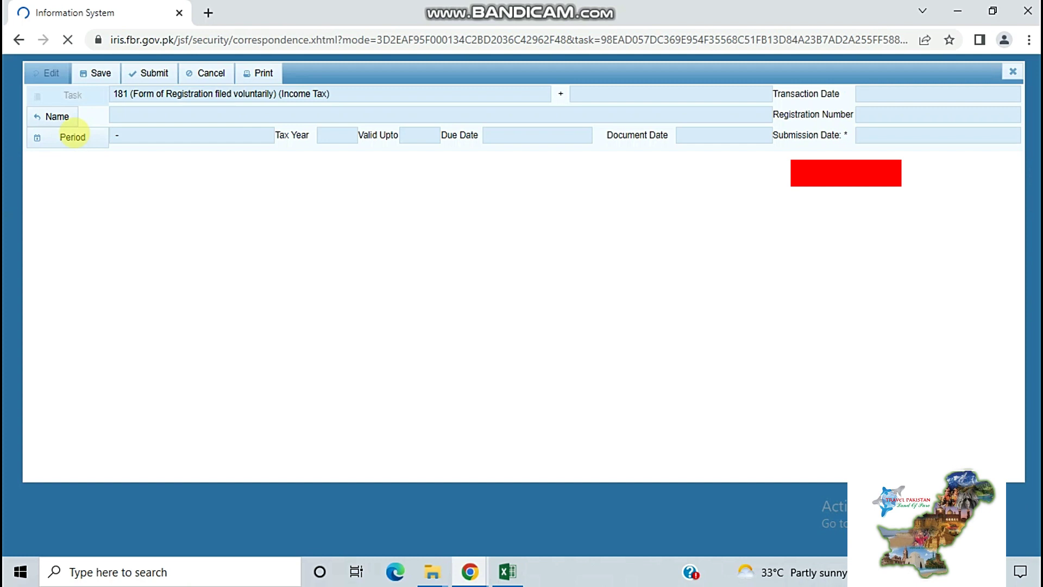
left_click(72, 137)
left_click(86, 137)
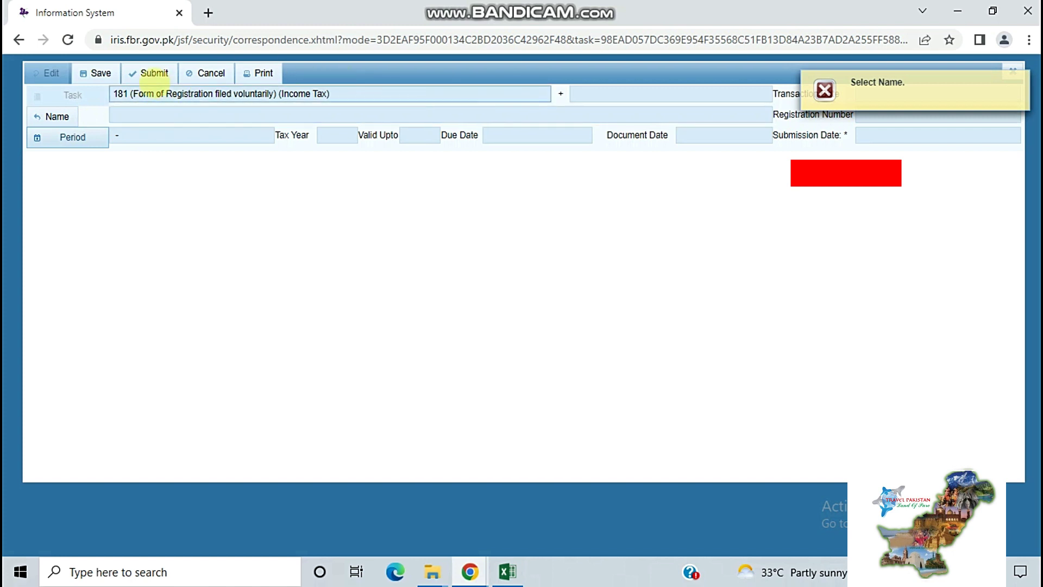
left_click(151, 76)
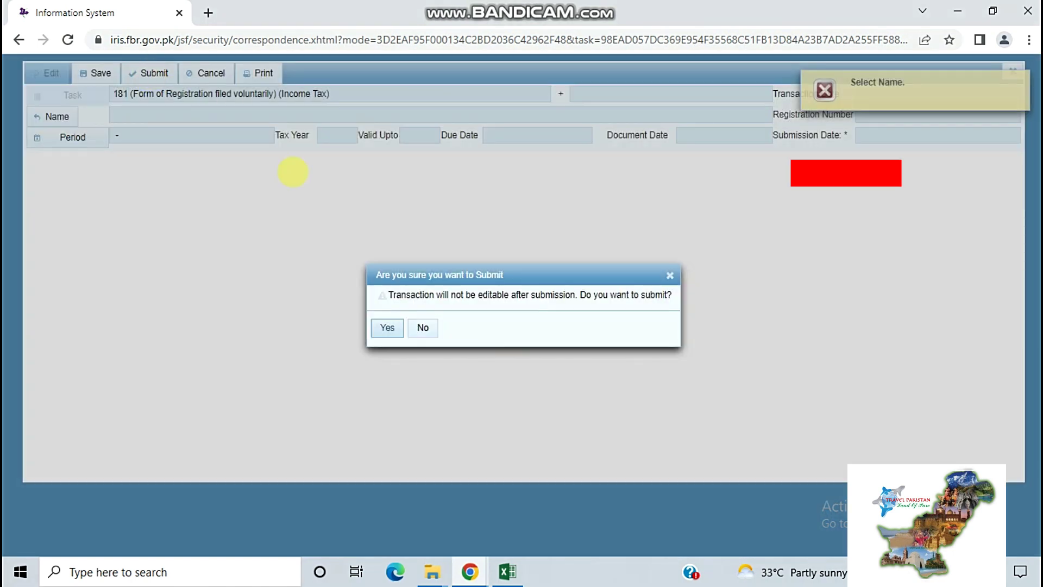
left_click(386, 327)
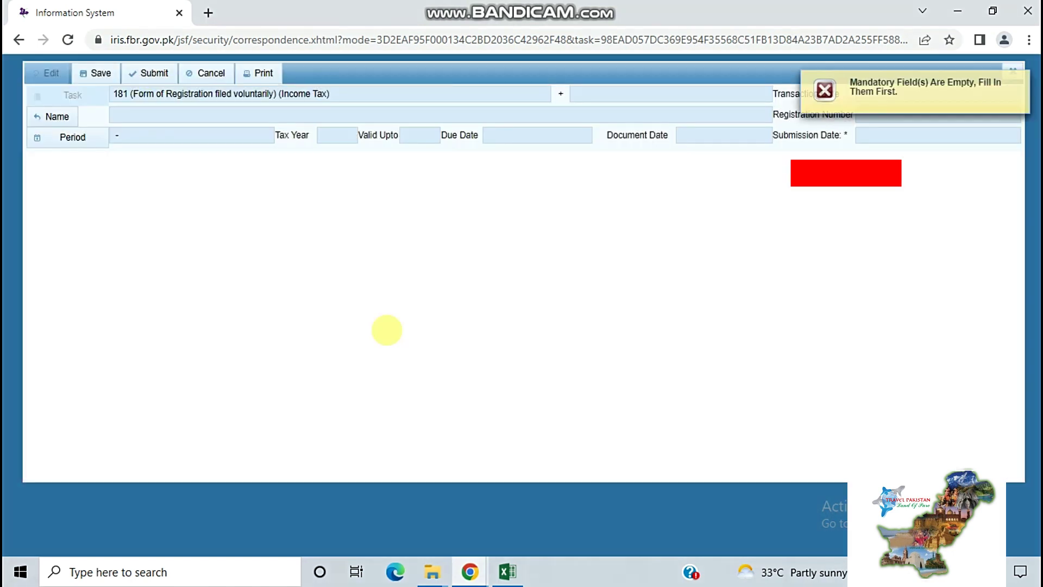
left_click(1021, 80)
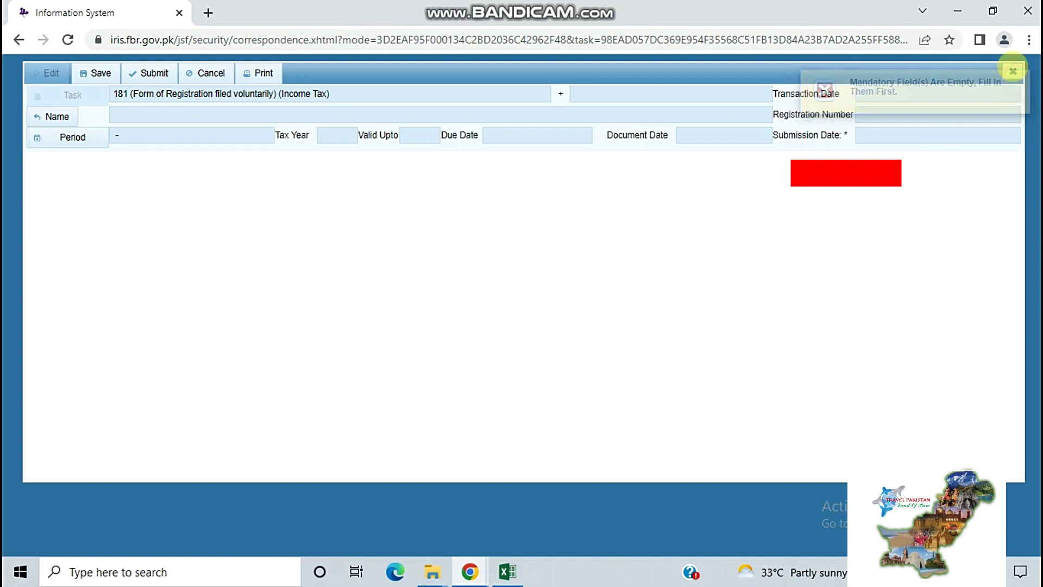
left_click(1013, 72)
left_click(429, 328)
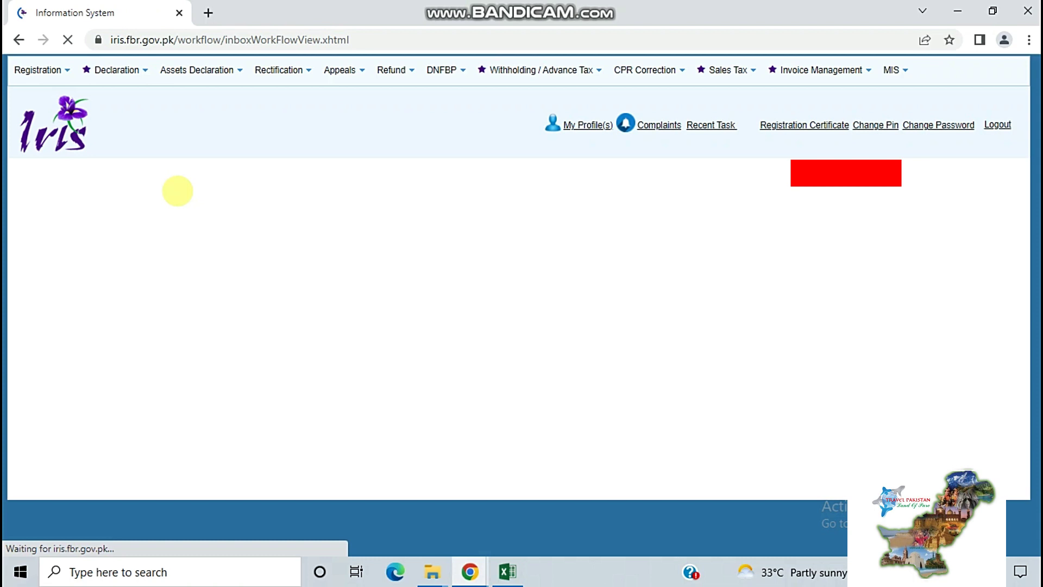
Start a new Salary Return for Individuals – Classic View from the Declaration menu
mouse_move(117, 70)
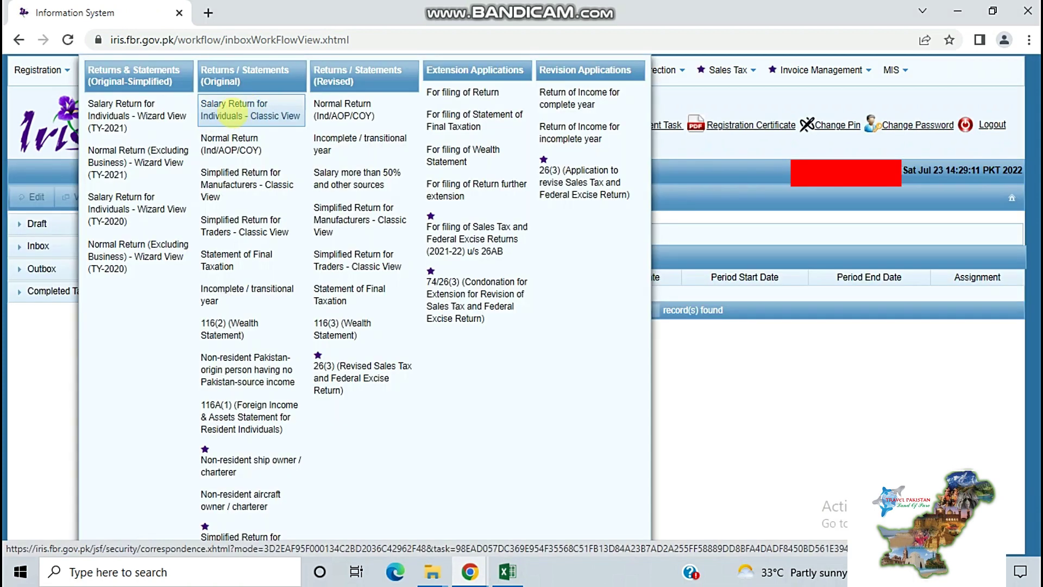
left_click(253, 121)
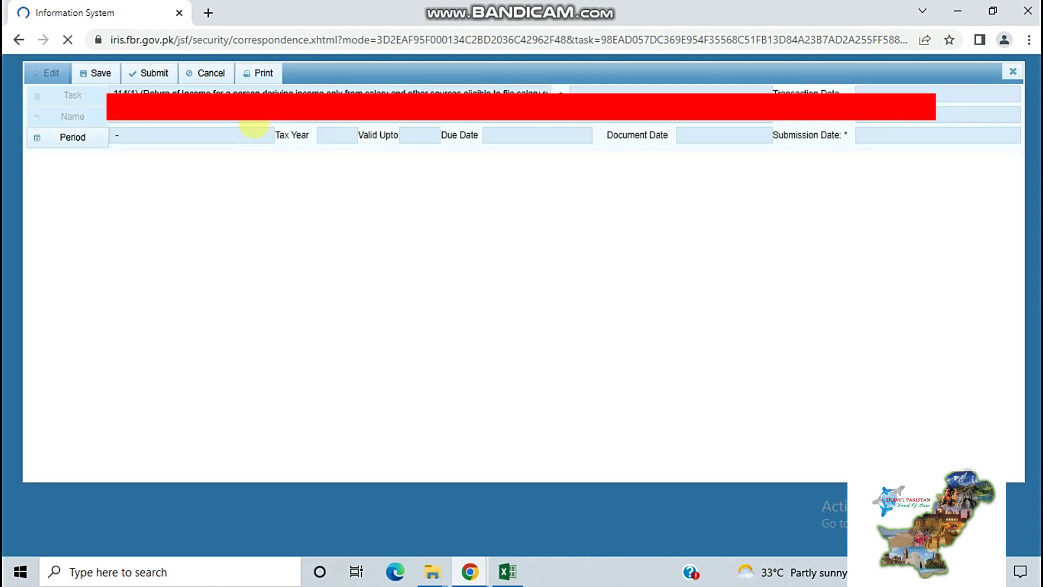
left_click(70, 136)
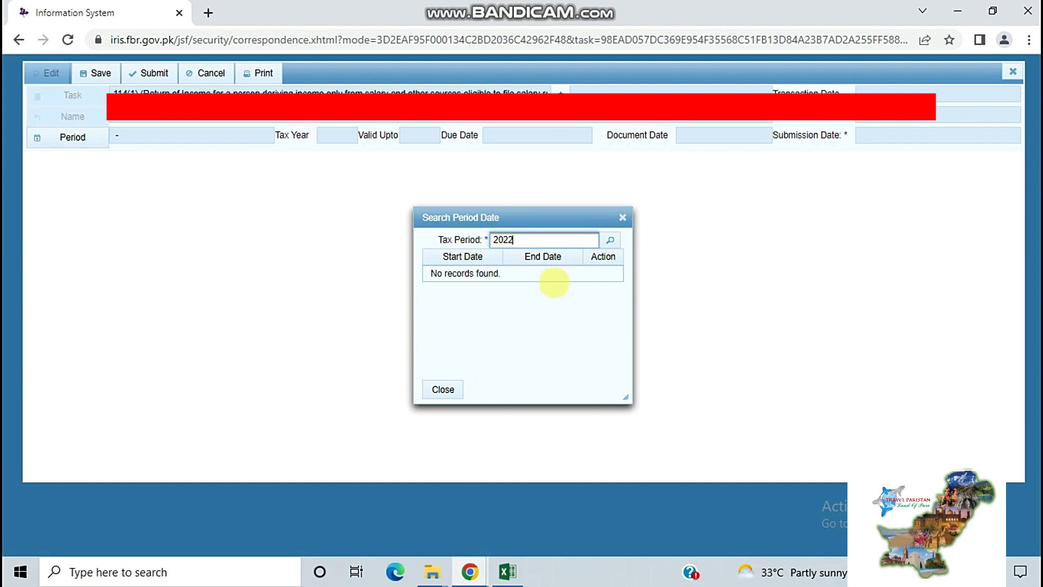
Search tax year 2022 periods and select 01-Jul-2021 to 30-Jun-2022
left_click(610, 239)
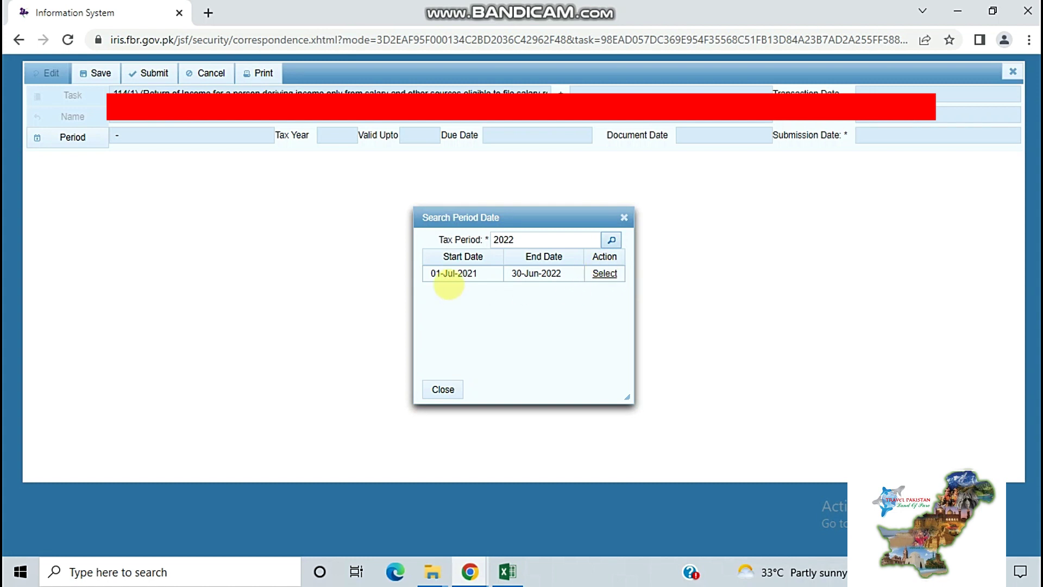
left_click_drag(430, 273, 607, 273)
left_click(606, 273)
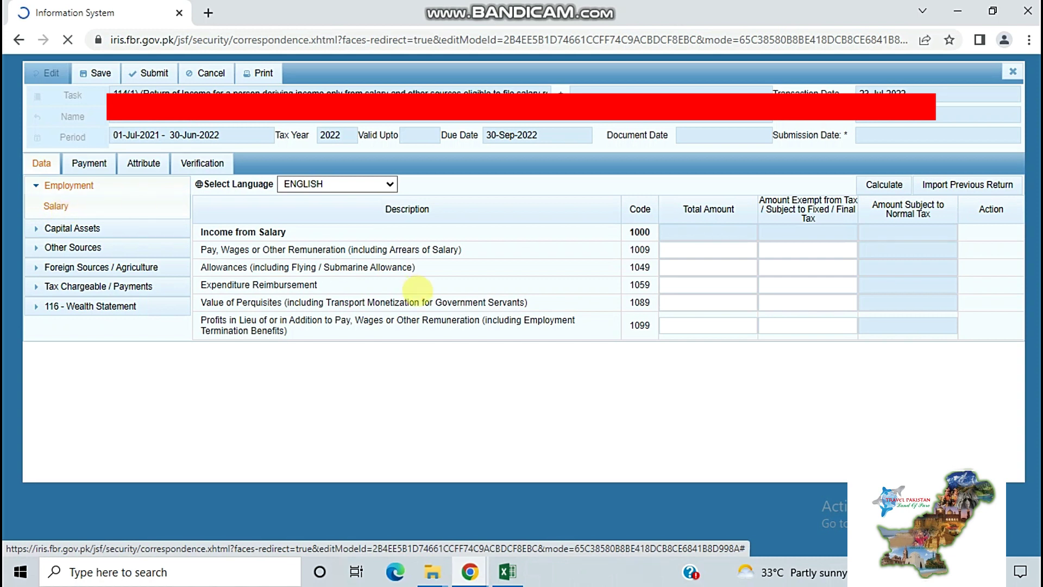
Enter 1,509,875 salary and 28,297 exempt for code 1009, recalculating to 1,481,578
left_click(682, 250)
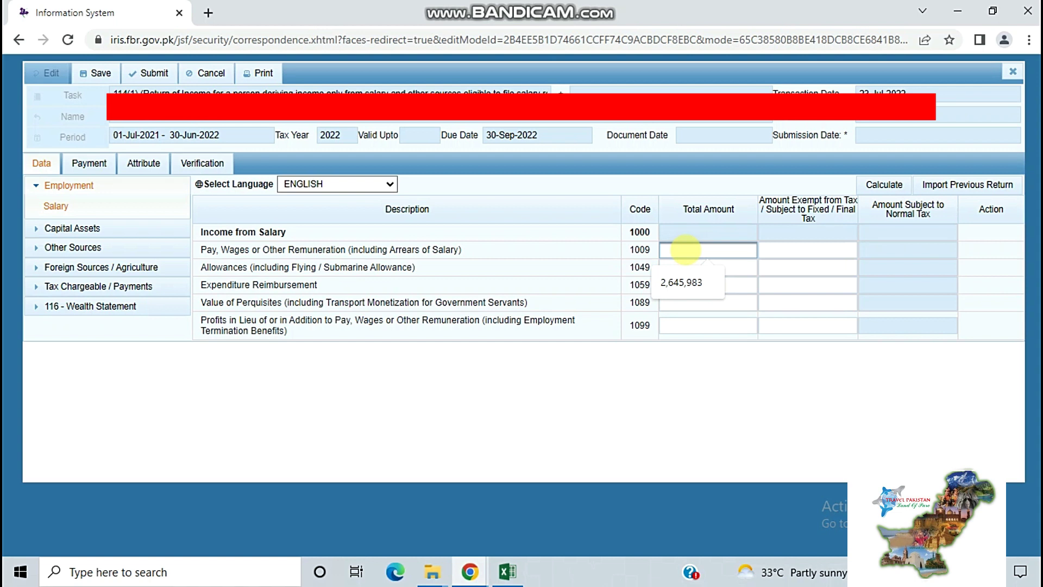
type("1")
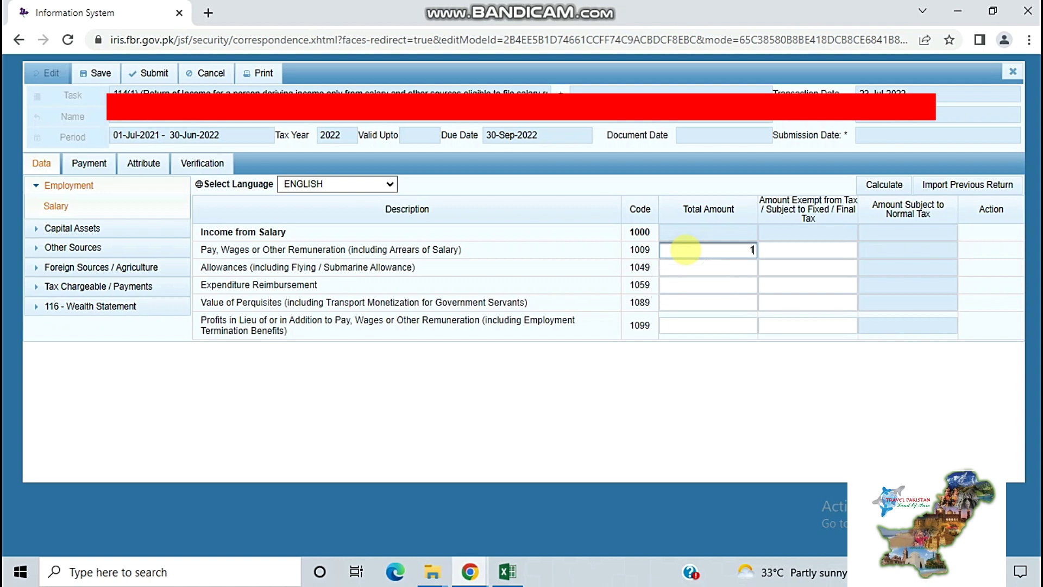
type("509875")
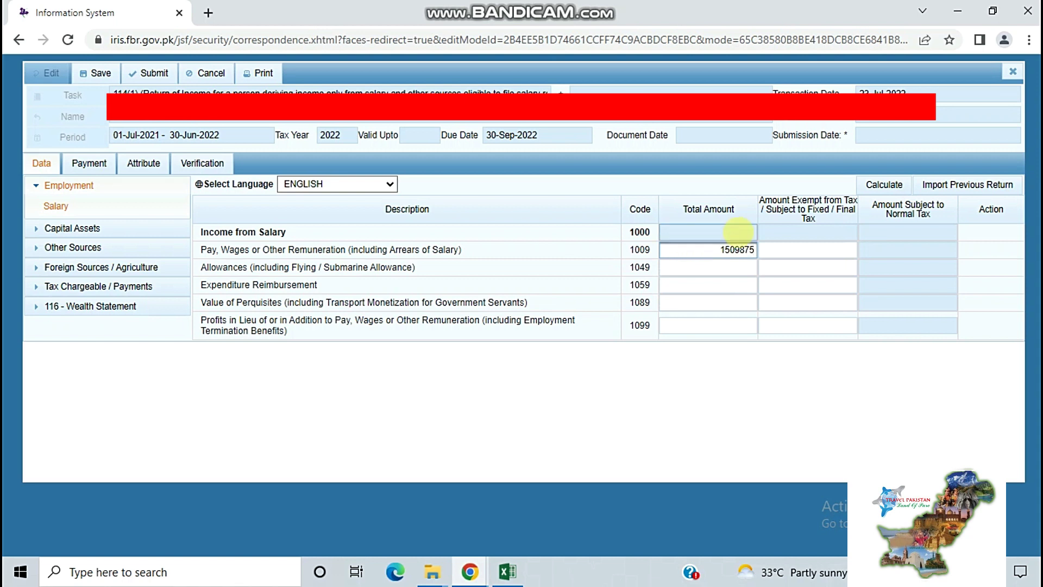
left_click(905, 184)
left_click(812, 250)
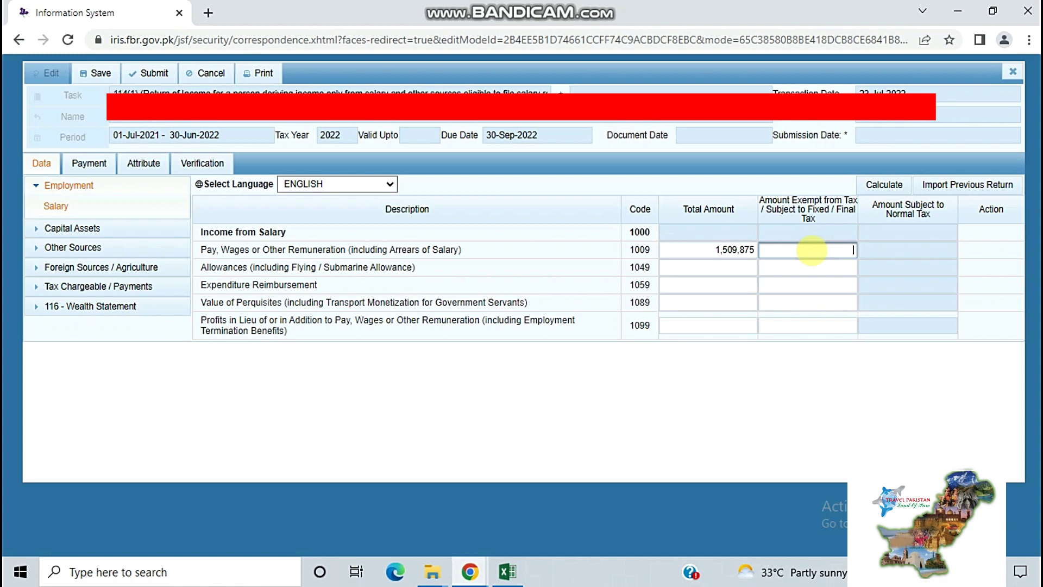
type("28297")
left_click(884, 184)
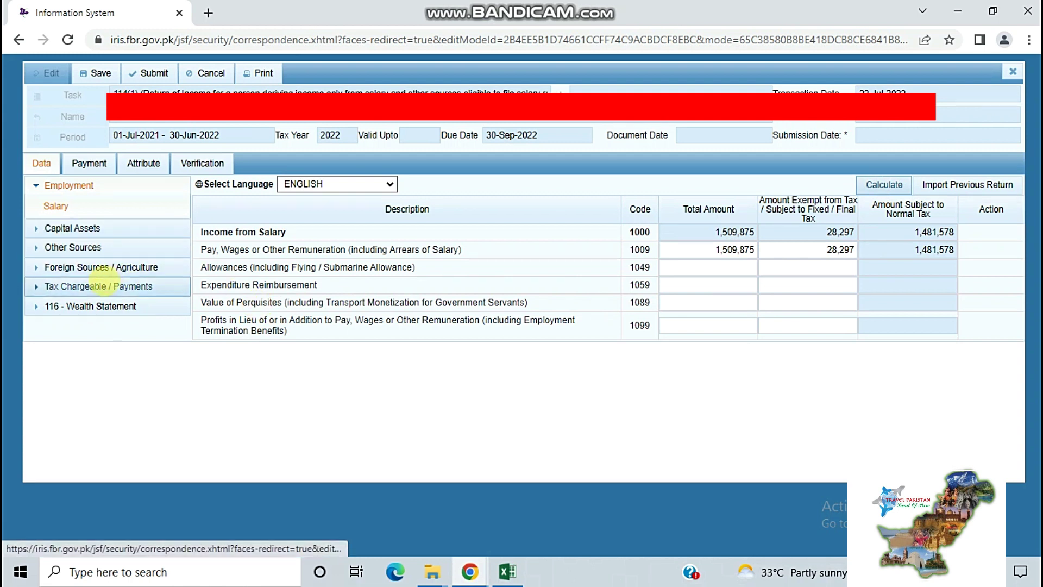
left_click(102, 282)
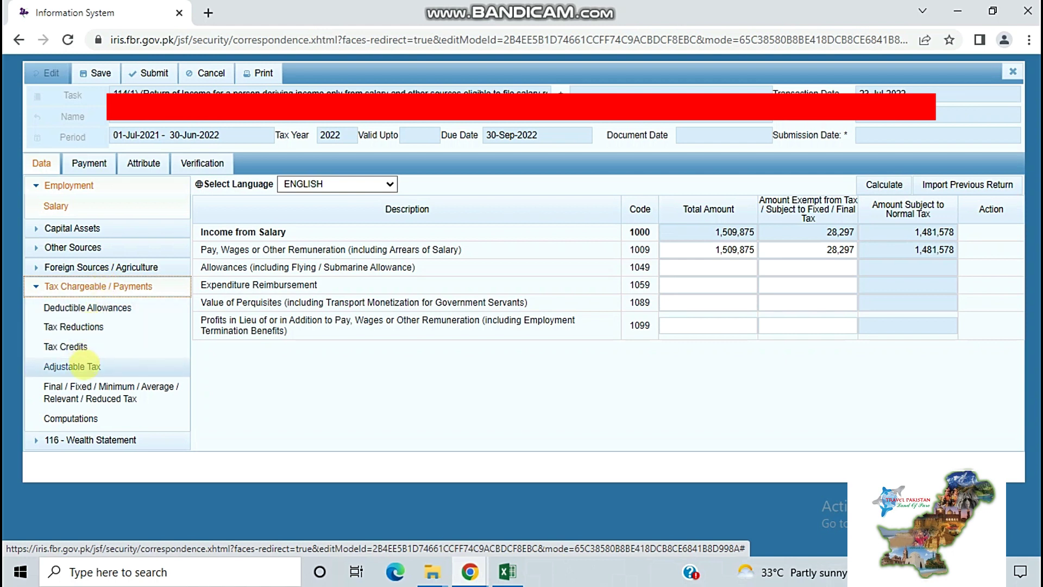
Enter 62,966 as salary tax deducted u/s 149 under Adjustable Tax and recalculate
left_click(85, 365)
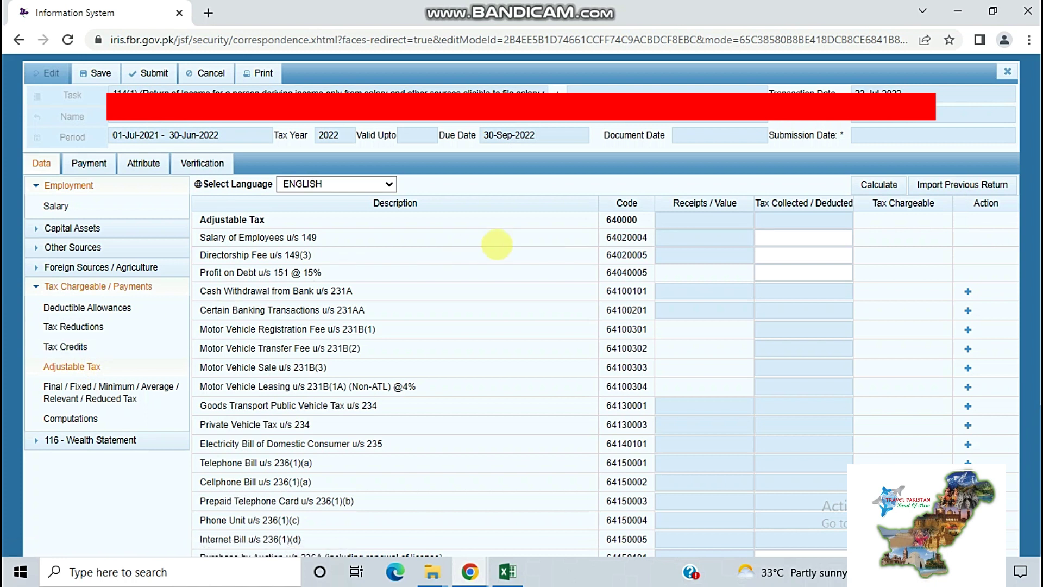
left_click(816, 242)
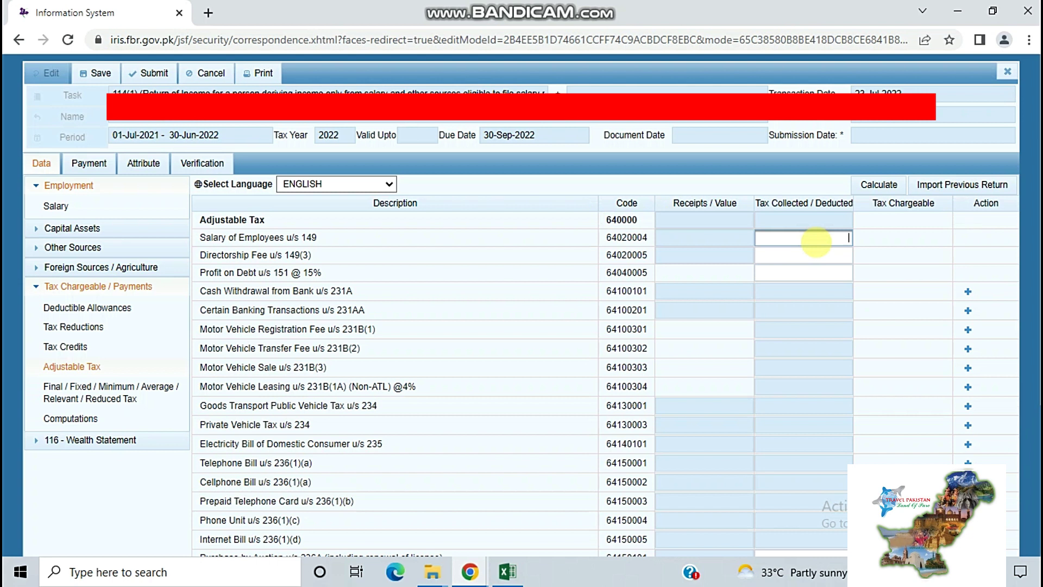
type("62966")
left_click(878, 184)
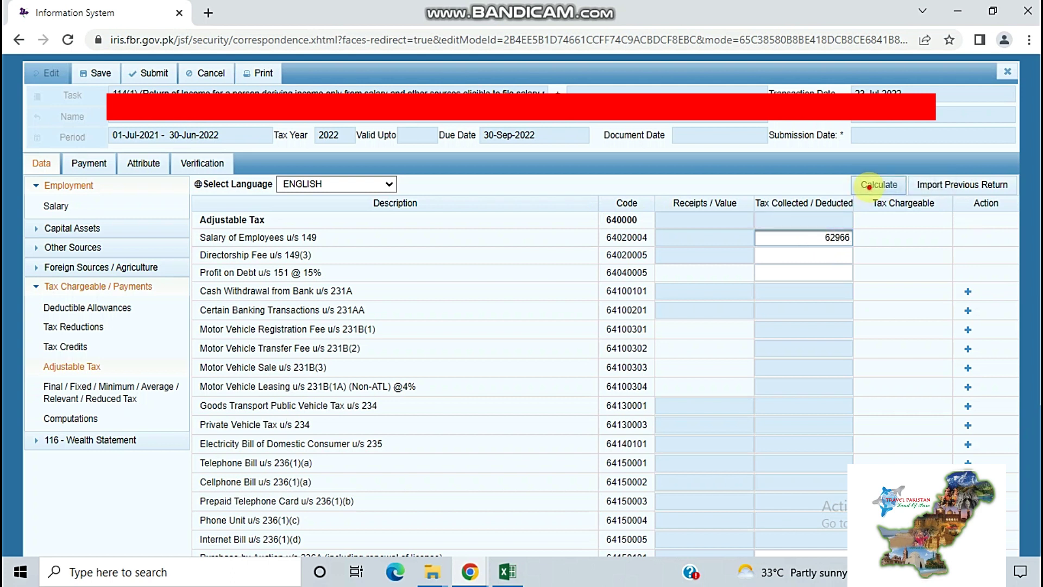
left_click(878, 184)
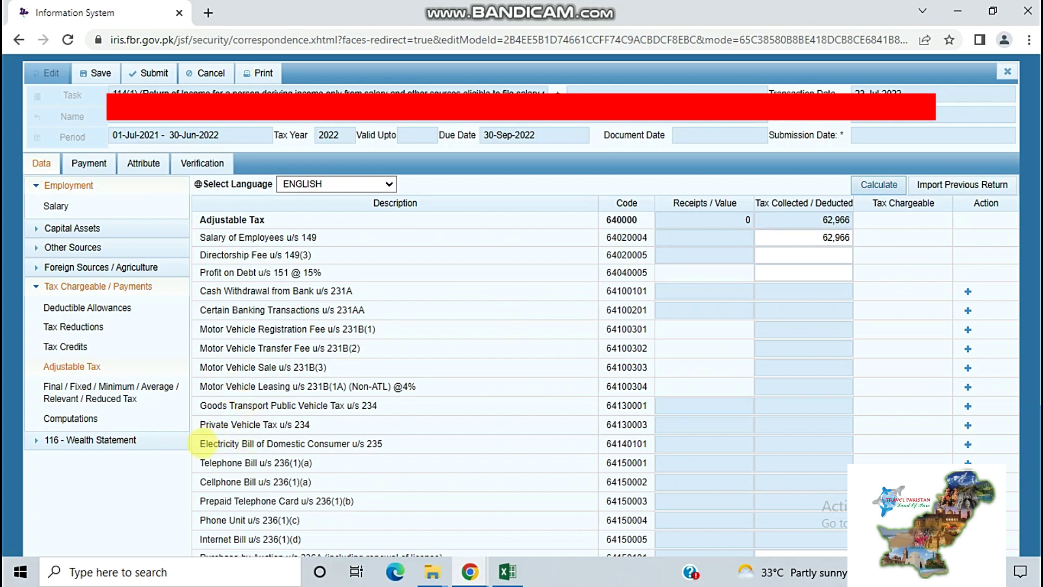
left_click_drag(201, 443, 419, 435)
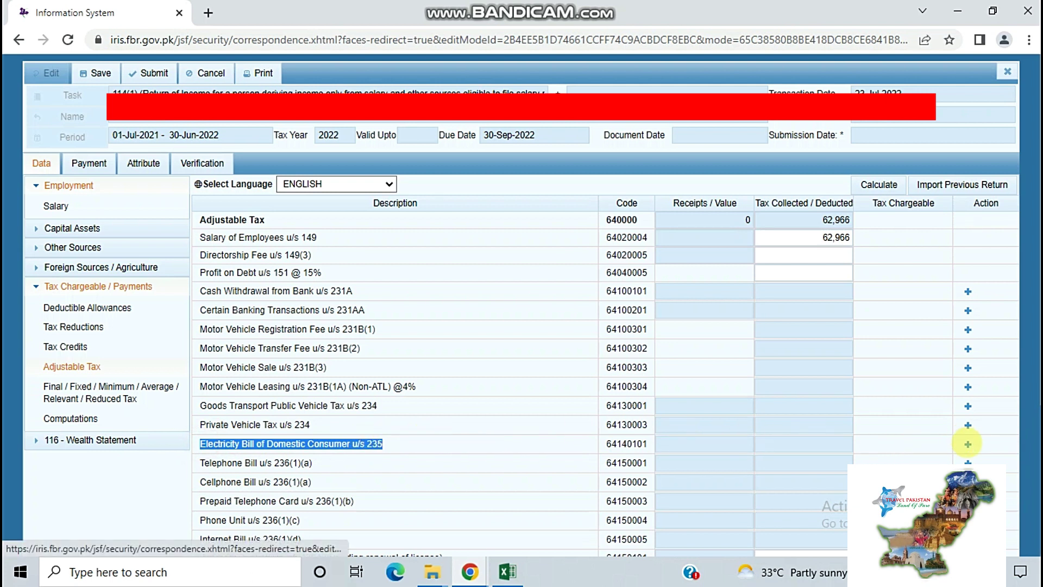
left_click(968, 444)
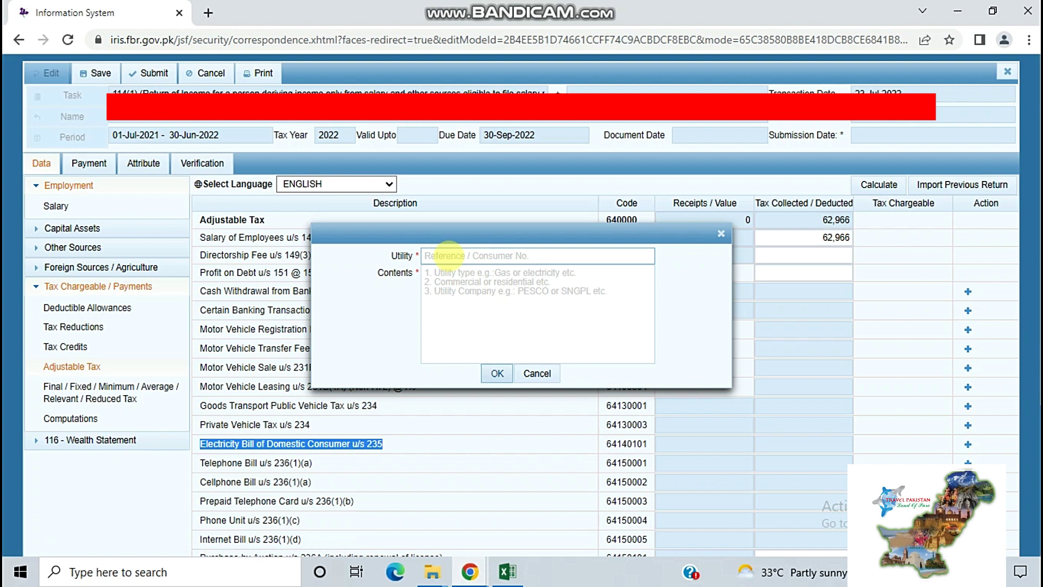
Add an electricity bill u/s 235 entry with reference 'TISB ELEC' and description 'ELEC BILL'
left_click(442, 256)
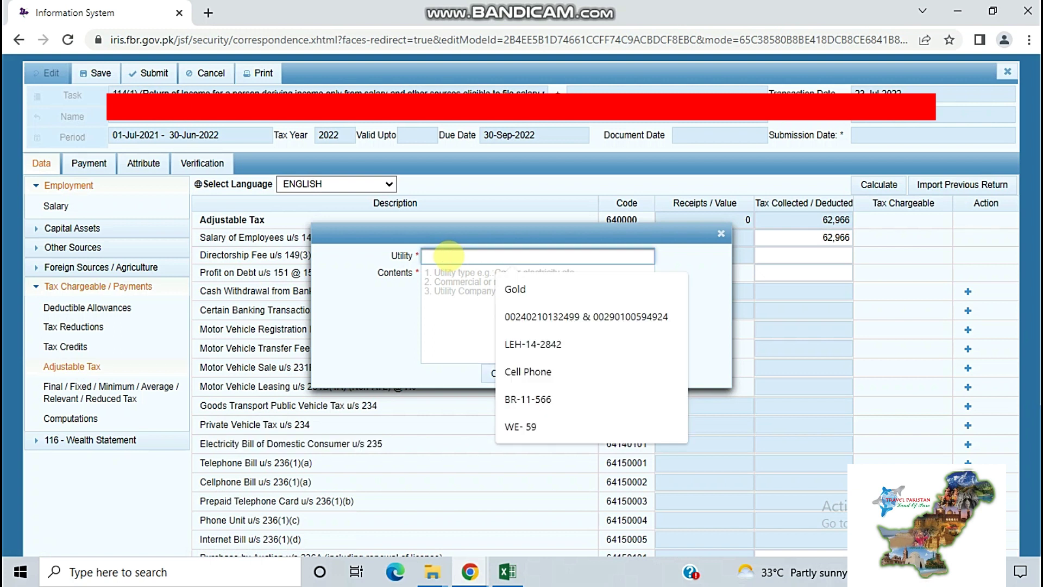
type("T")
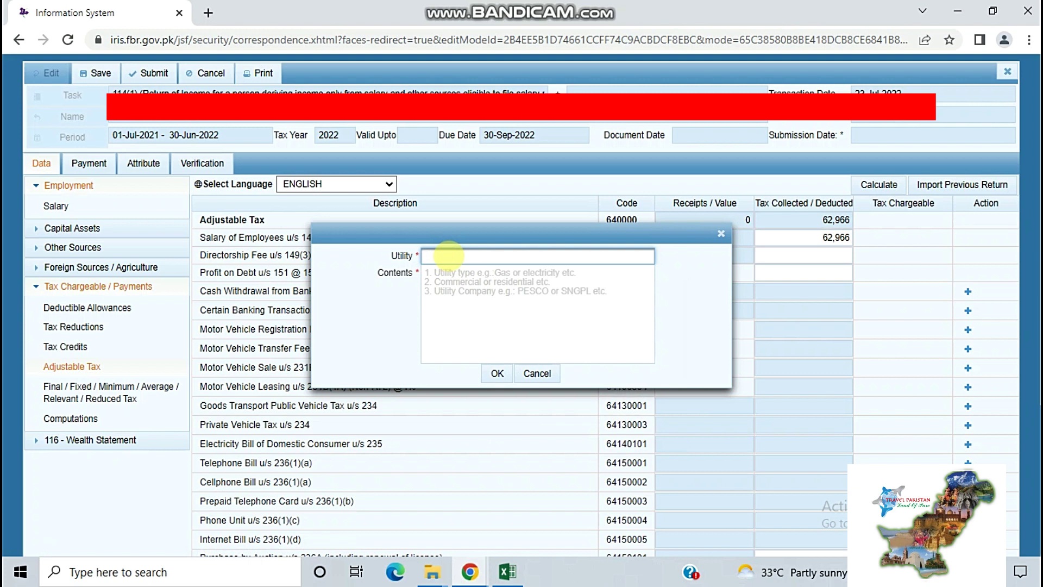
type("ISB ELEC")
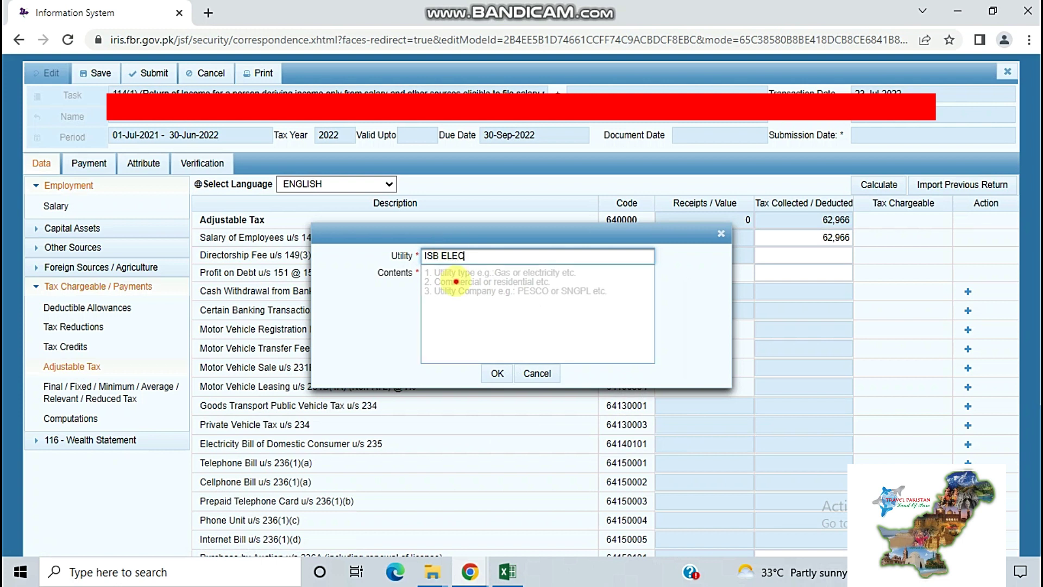
left_click(456, 282)
type("ELEC BILL")
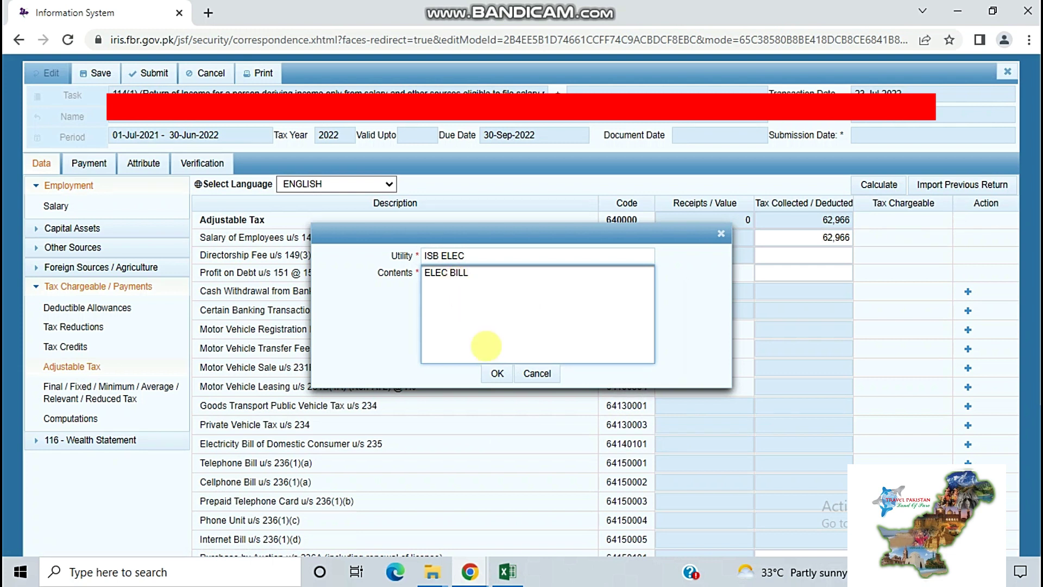
left_click(497, 373)
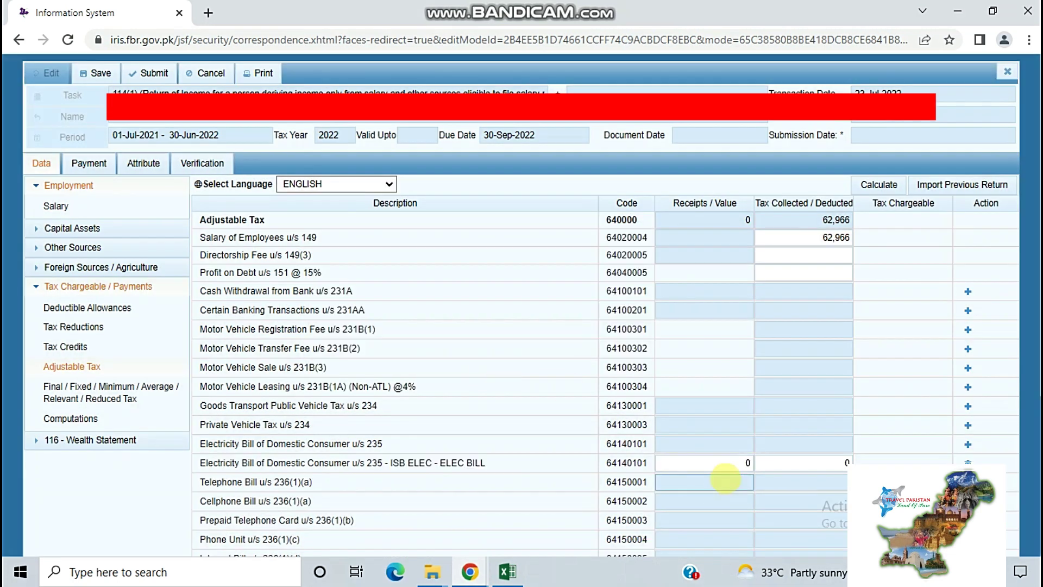
Set the electricity bill's receipts value to 3,420 and recalculate the adjustable tax totals
left_click(748, 463)
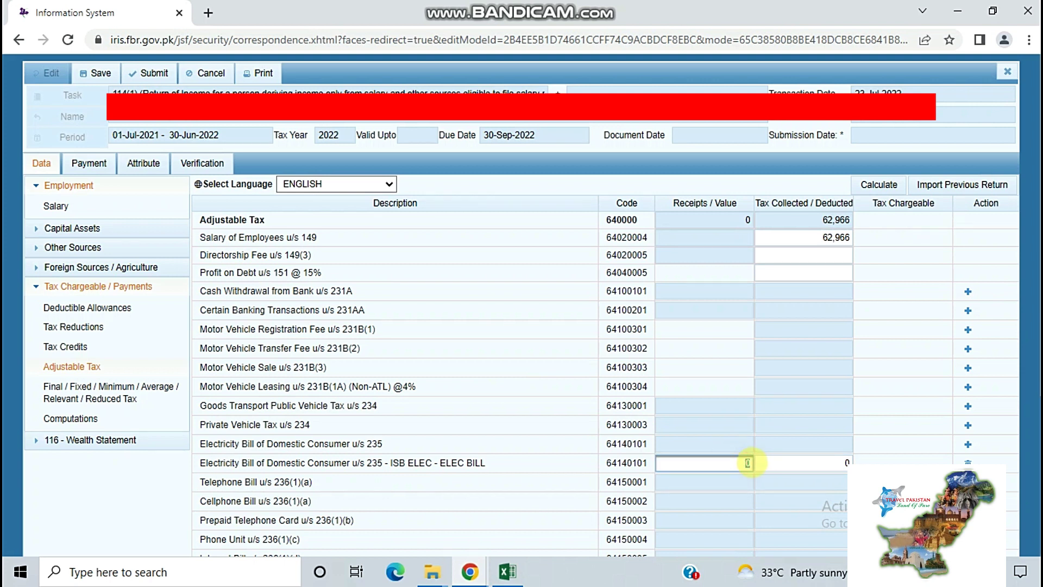
type("3420")
left_click(876, 186)
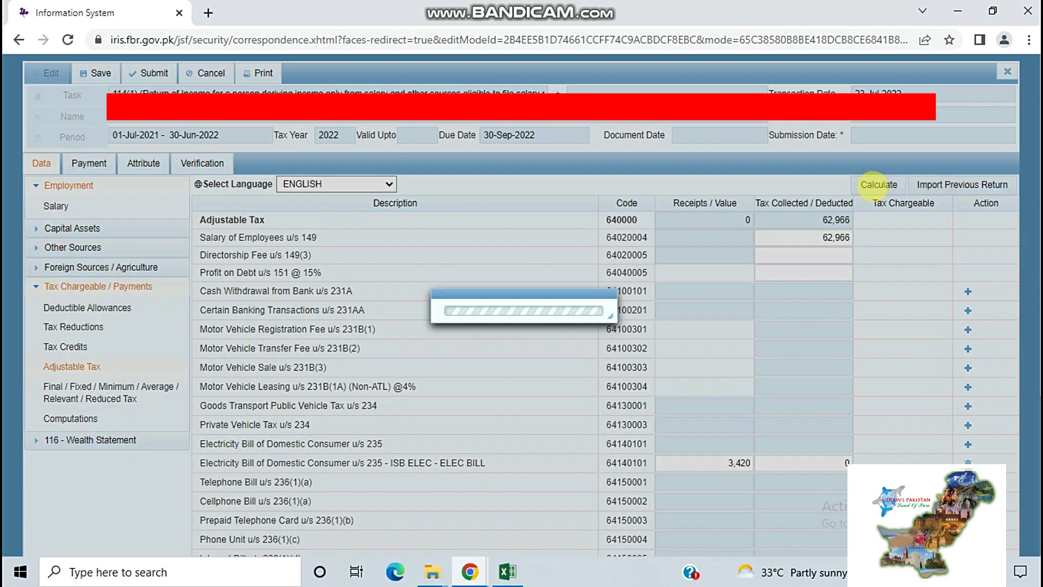
scroll(1015, 322, "down", 4)
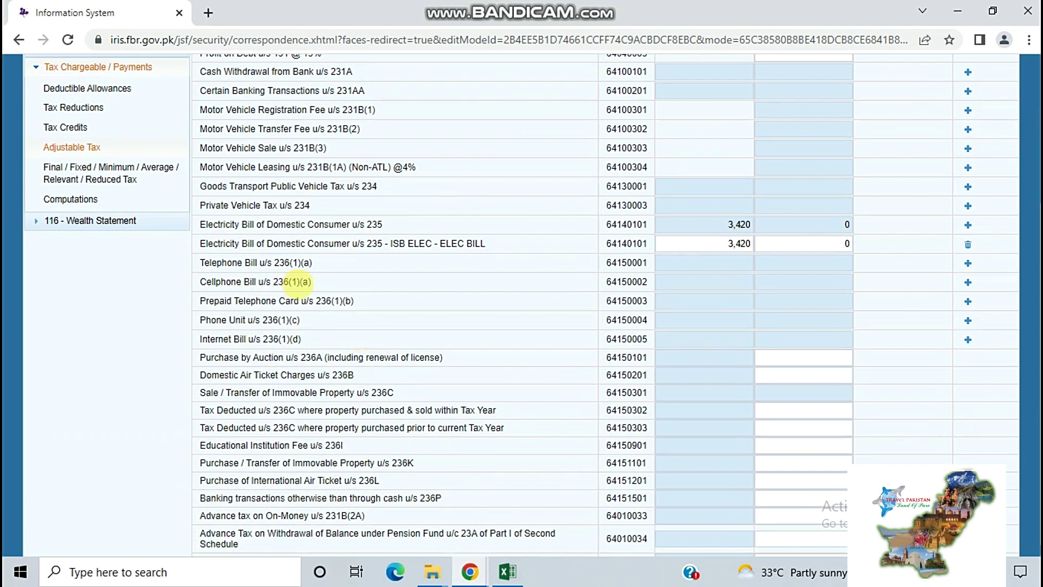
left_click(967, 282)
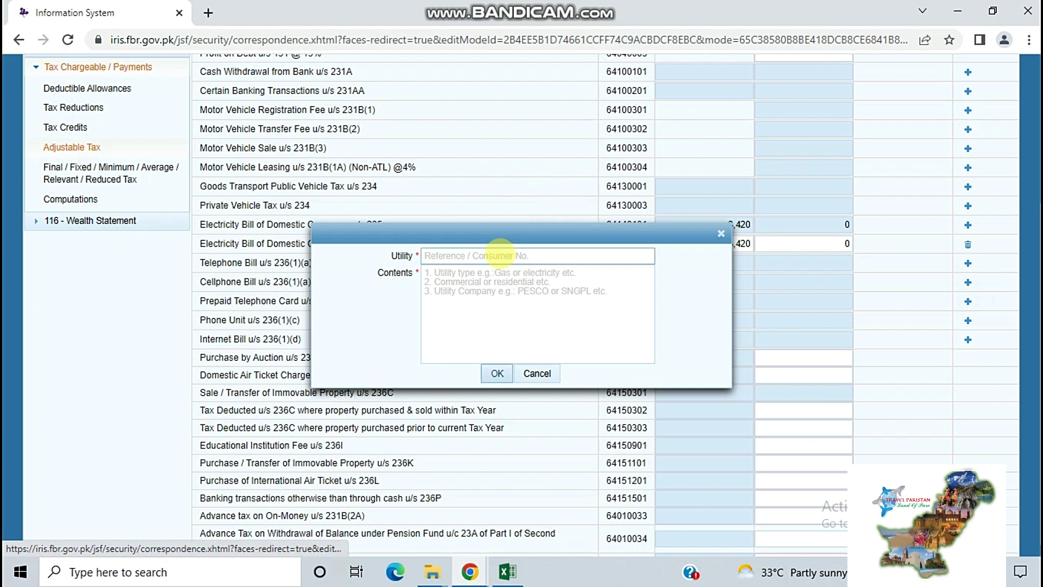
Add a Zong cellphone bill entry under 236(1)(a), with the phone number as its contents
left_click(500, 256)
type("ZOn")
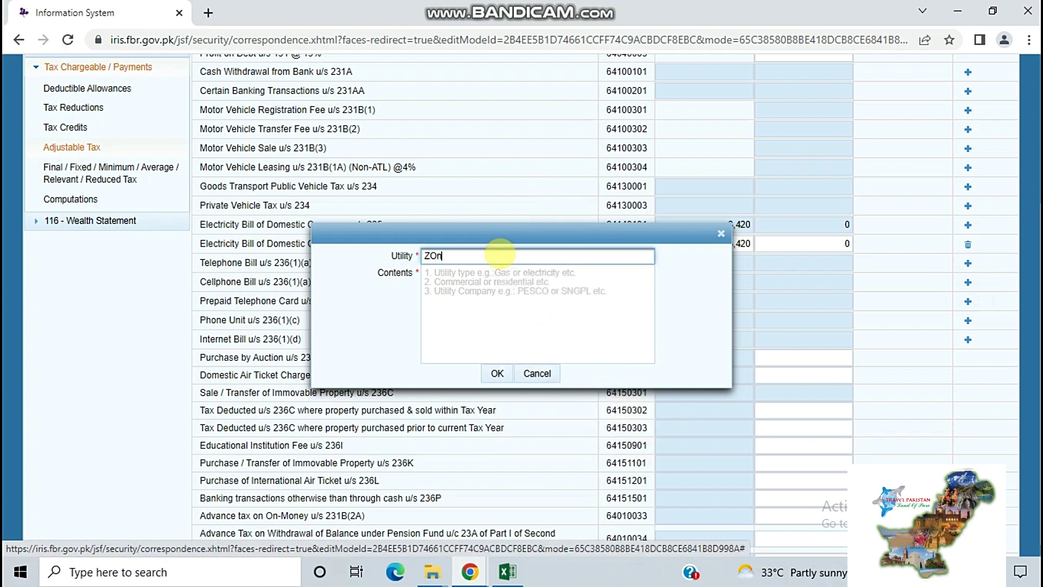
type("ong")
left_click(498, 278)
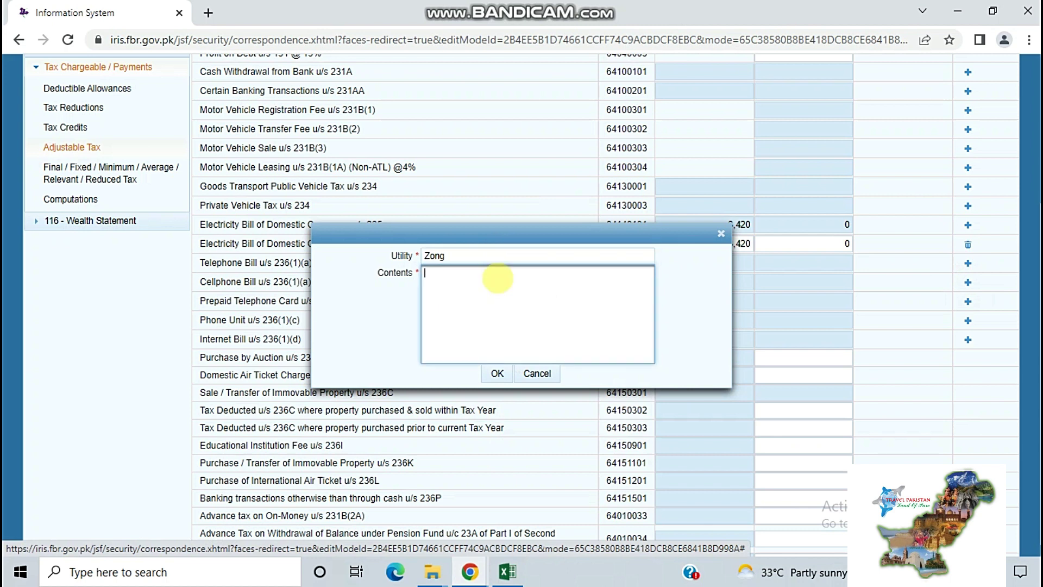
type("03430000000")
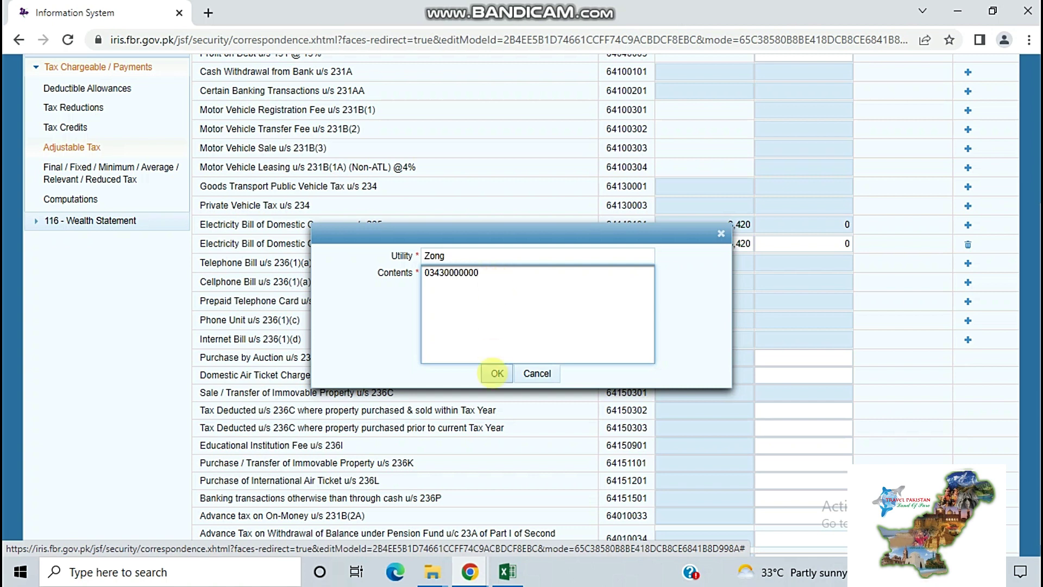
left_click(489, 375)
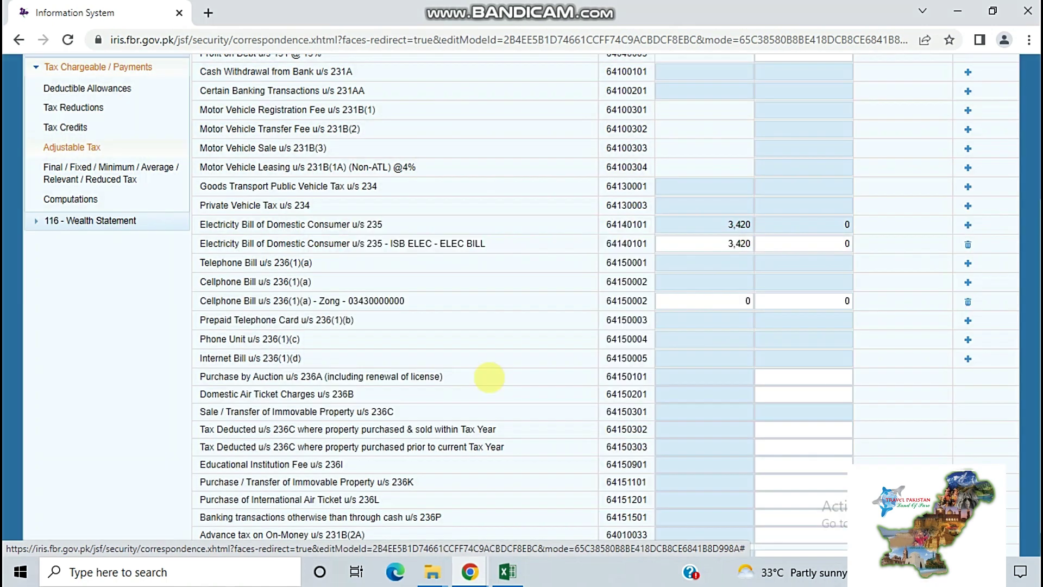
Enter 1,512 as the Zong bill amount, recalculate, and bring up the tax computations
left_click(747, 301)
type("1")
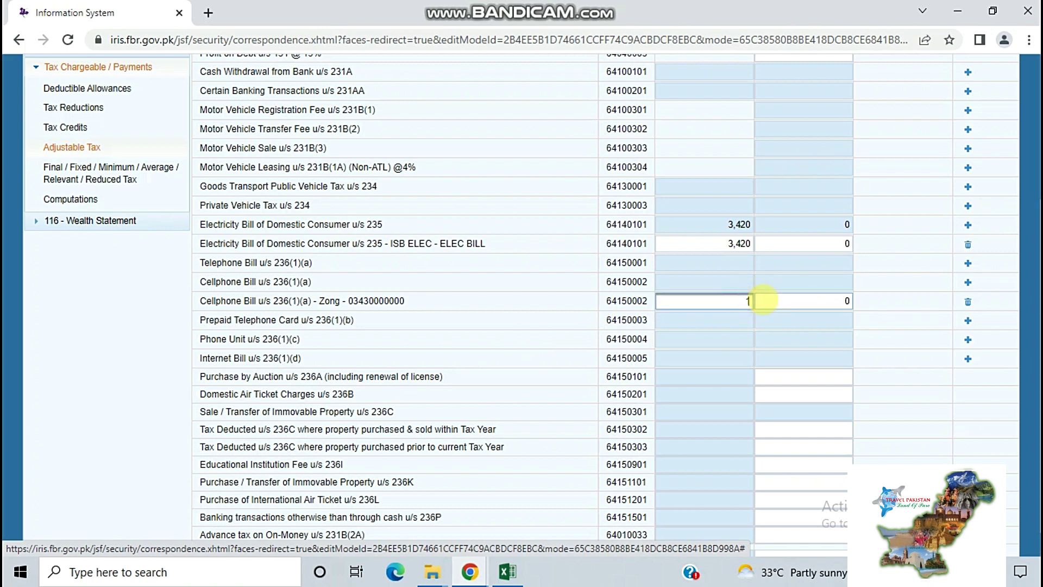
type("512")
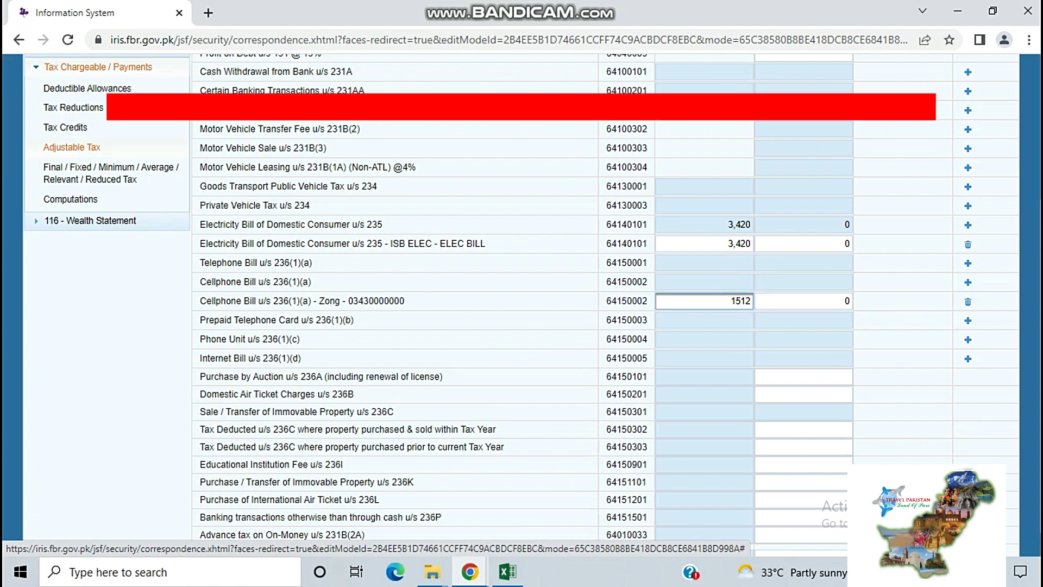
scroll(787, 272, "up", 4)
left_click(886, 185)
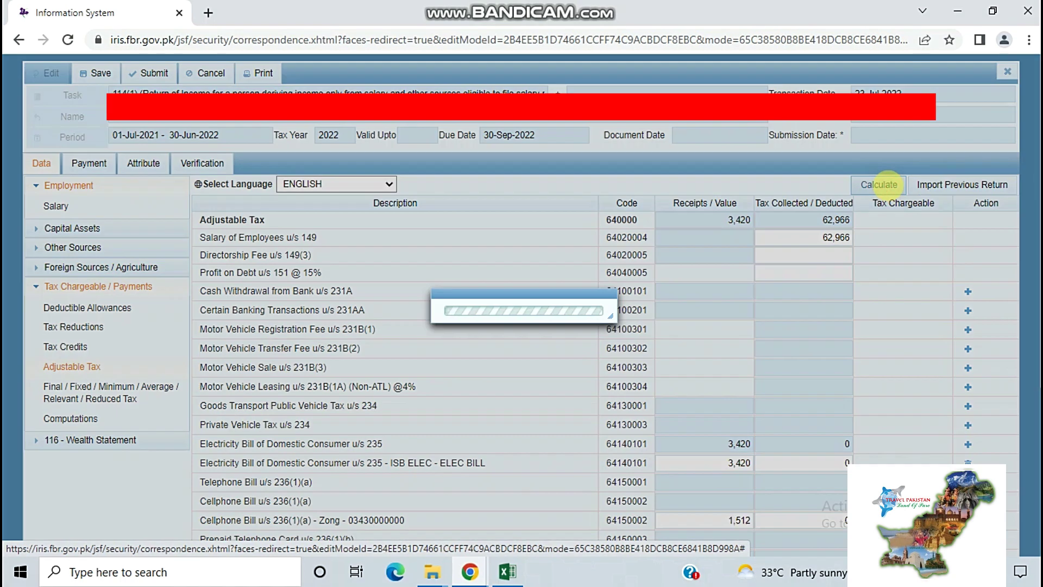
scroll(489, 435, "down", 5)
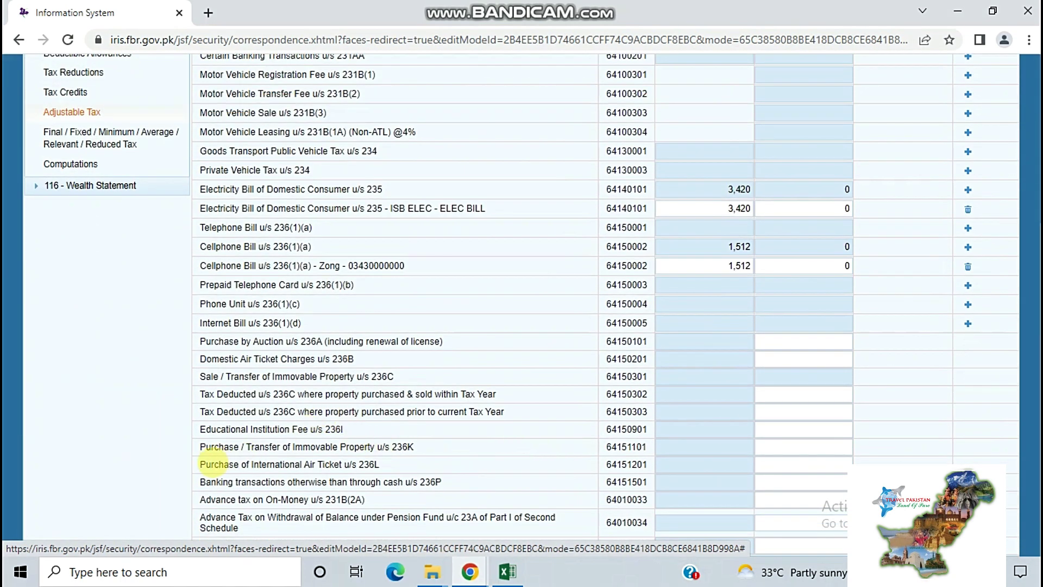
left_click_drag(205, 465, 408, 460)
left_click_drag(206, 447, 413, 447)
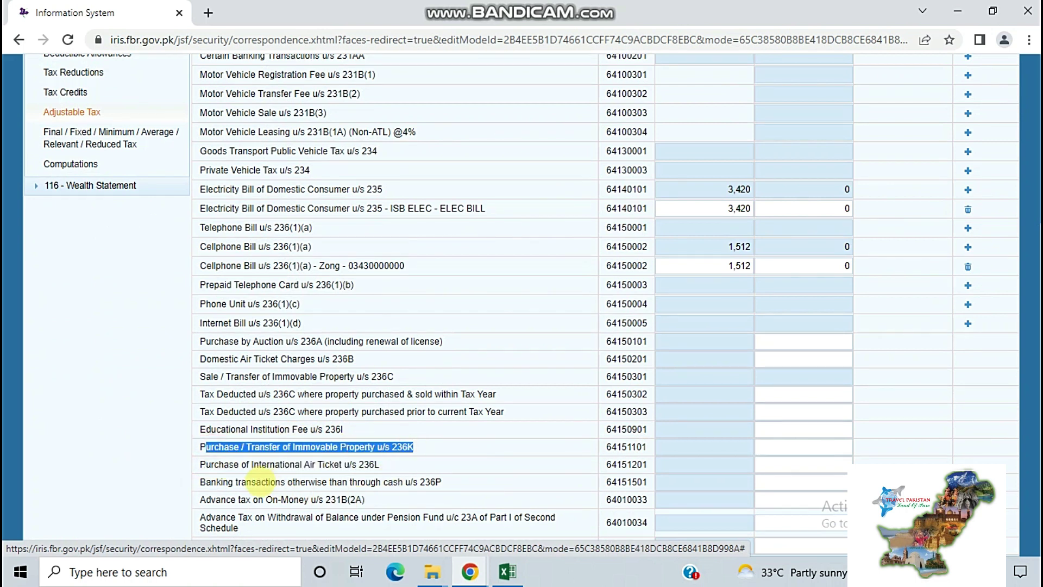
left_click_drag(200, 482, 461, 481)
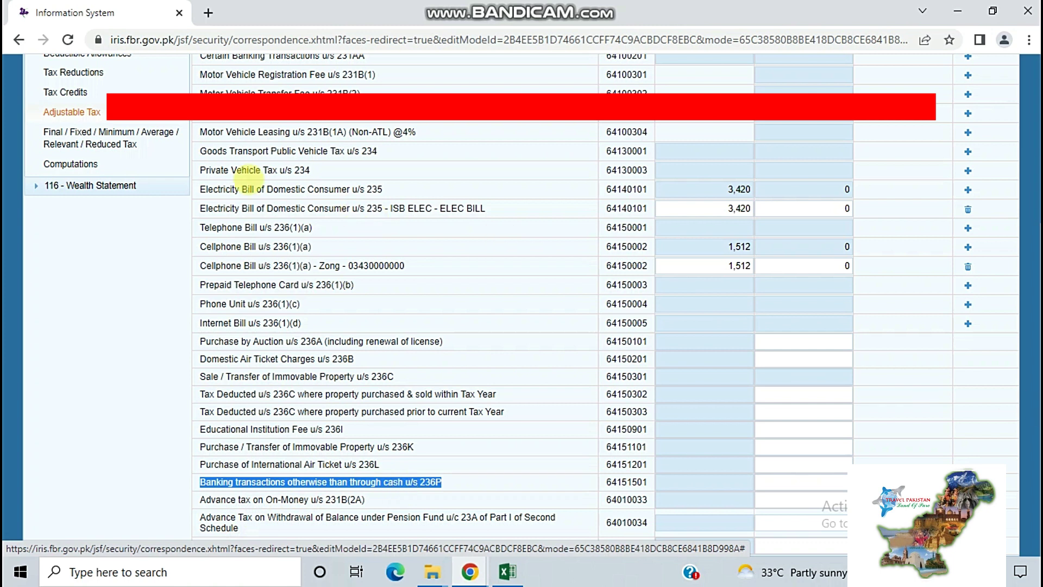
left_click(113, 166)
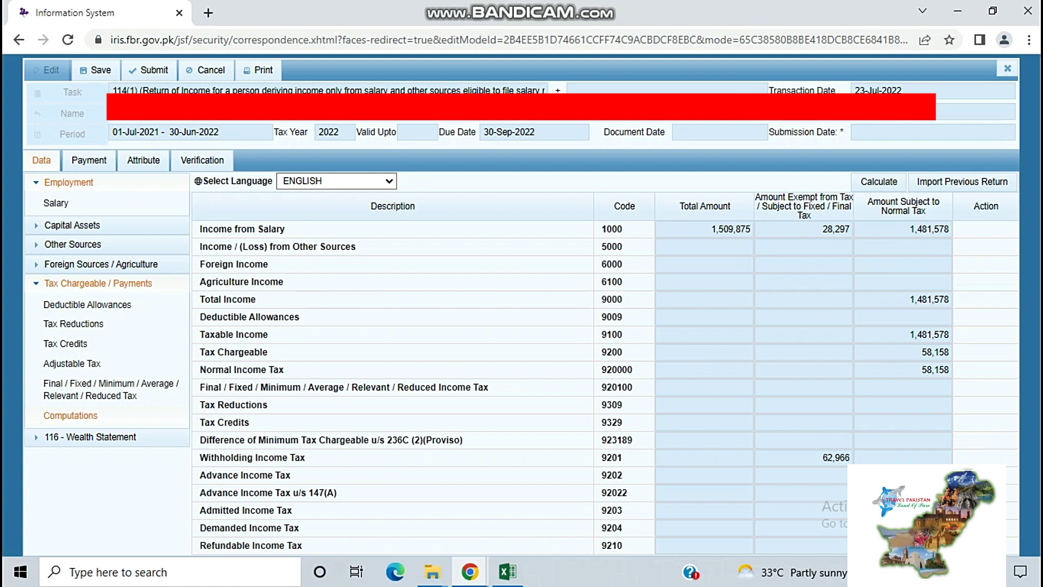
Check tax reductions, demanded and 4,808 refundable tax, then go to Wealth Statement Personal Expenses
left_click(923, 406)
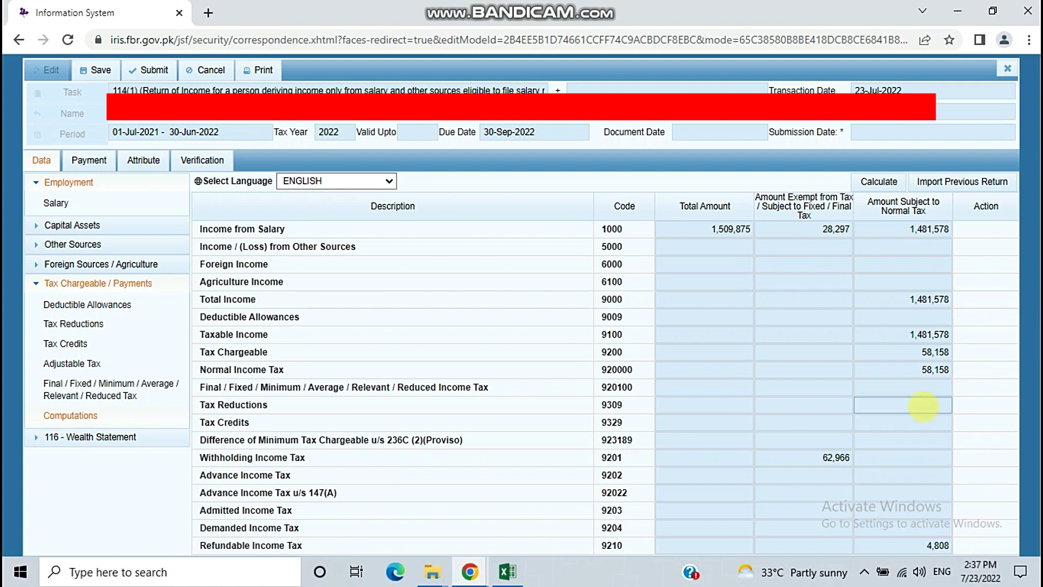
left_click(711, 528)
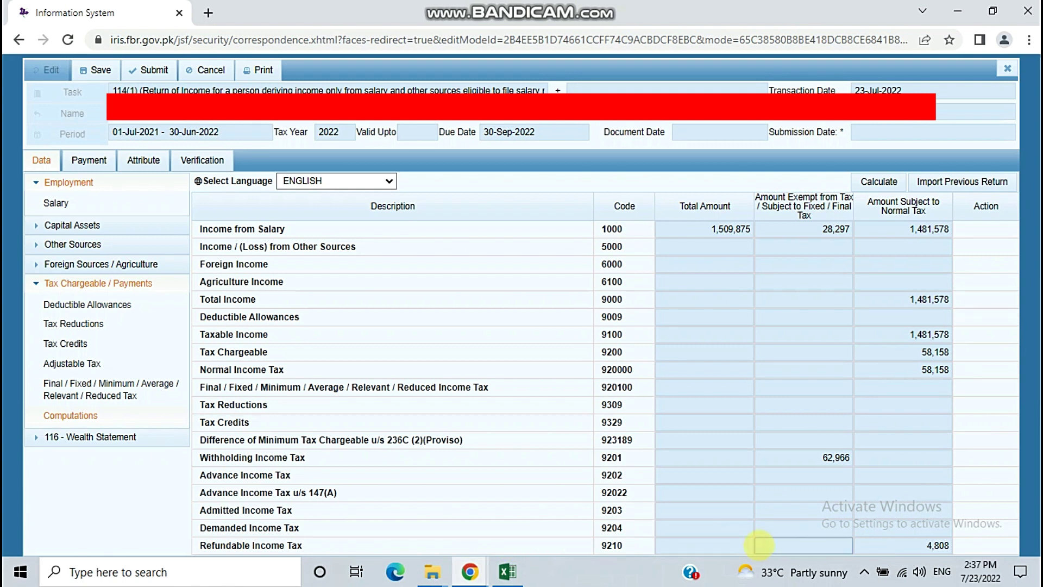
left_click(893, 545)
left_click_drag(893, 545, 956, 544)
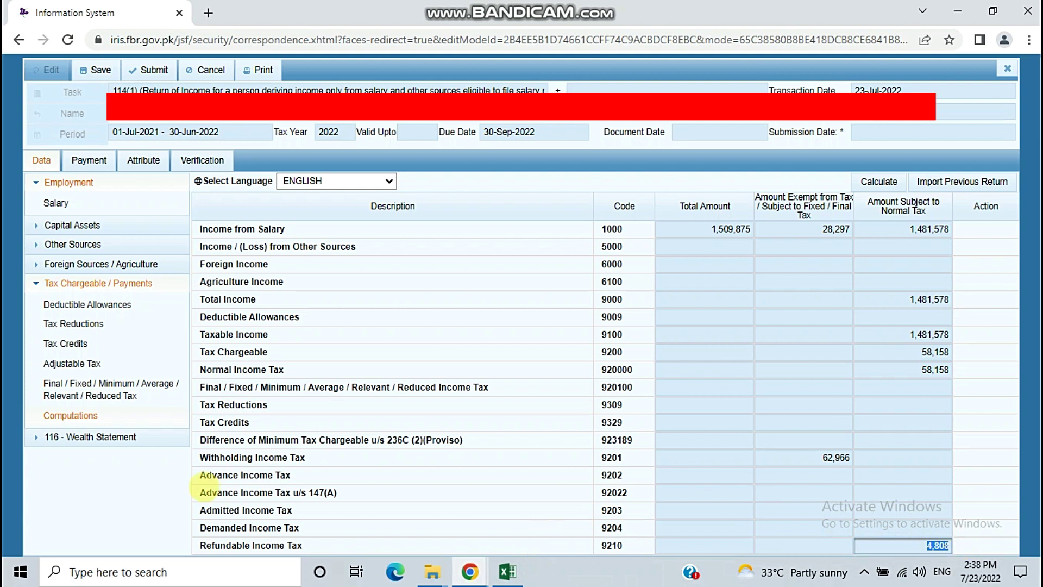
left_click(122, 442)
left_click(112, 457)
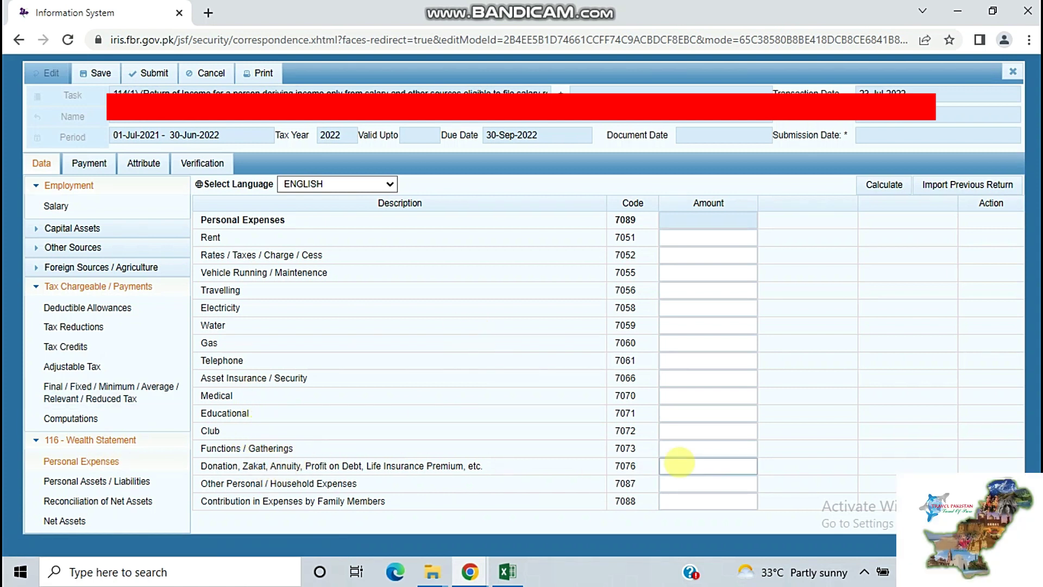
Enter 1,509,875 under other personal/household expenses (7087) and recalculate the totals
left_click(690, 485)
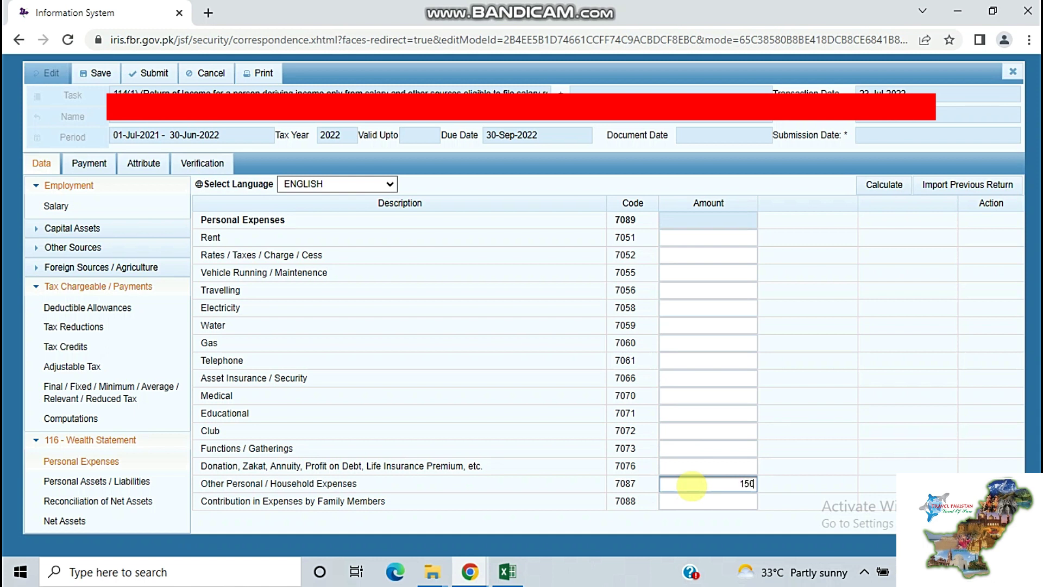
type("1509875")
left_click(879, 186)
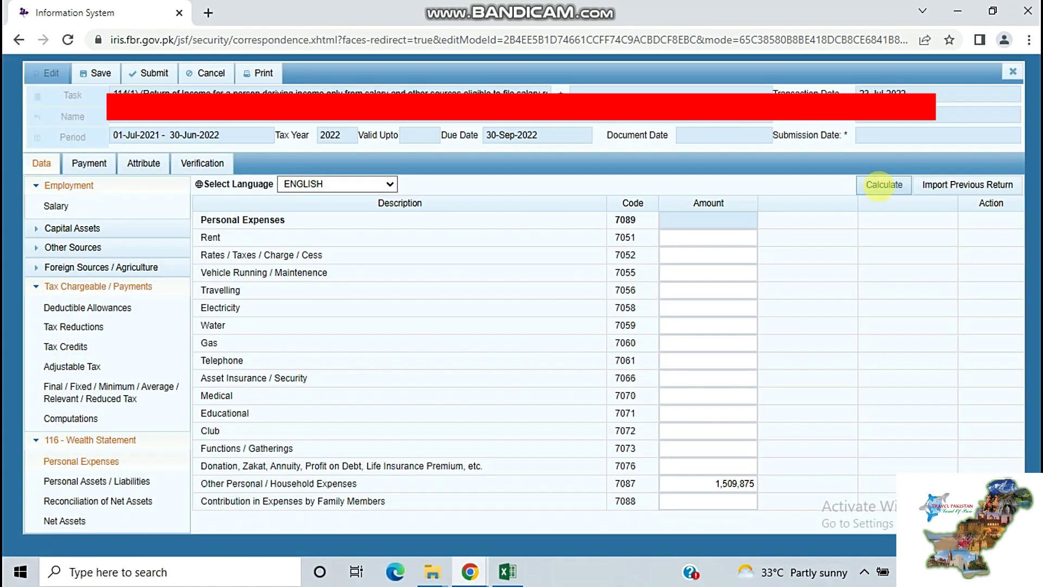
left_click(880, 186)
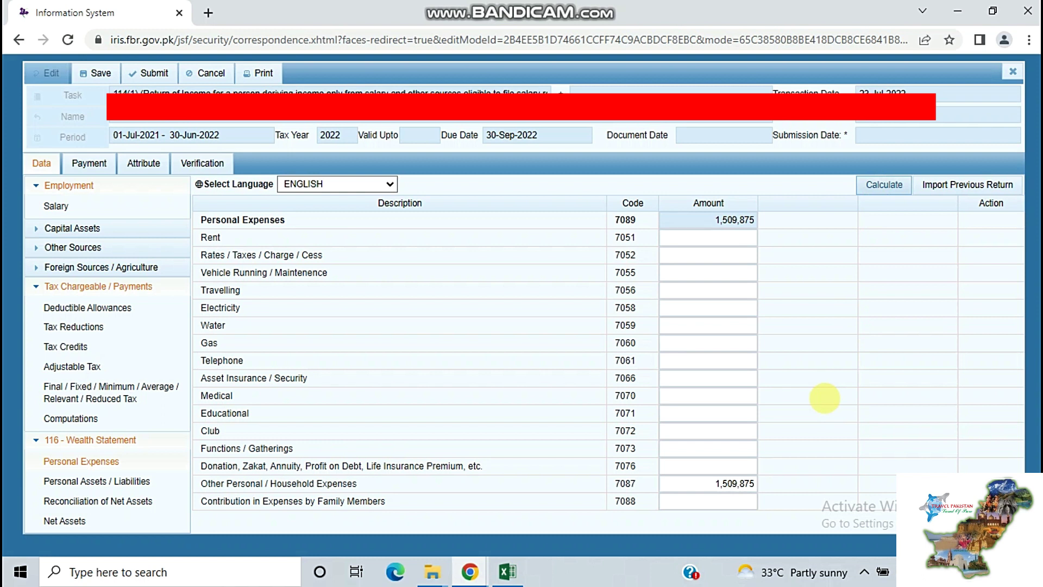
left_click(133, 483)
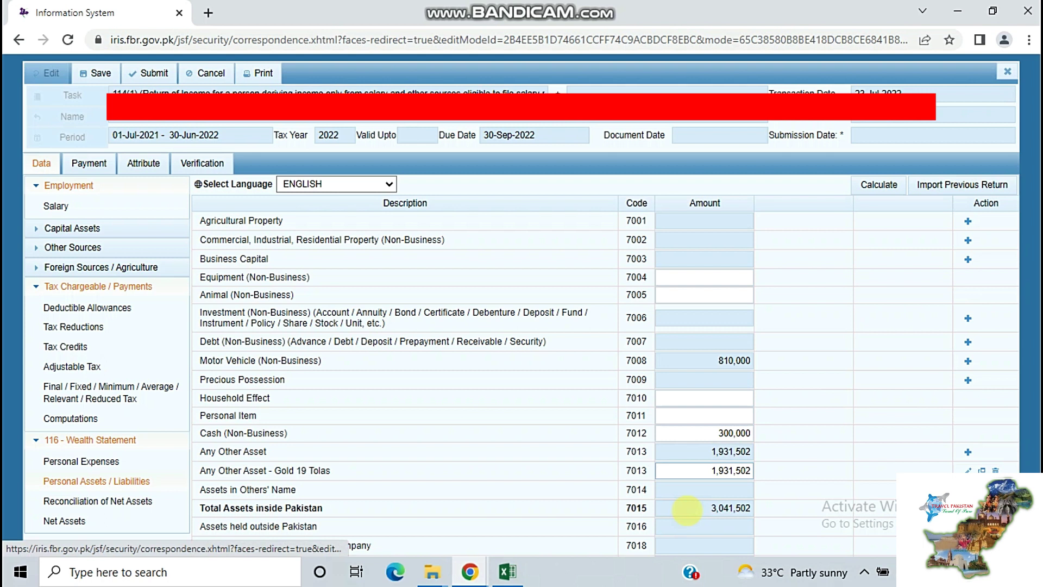
Scroll the Personal Assets sheet to the 3,041,502 total of vehicle, cash and gold
scroll(888, 482, "down", 1)
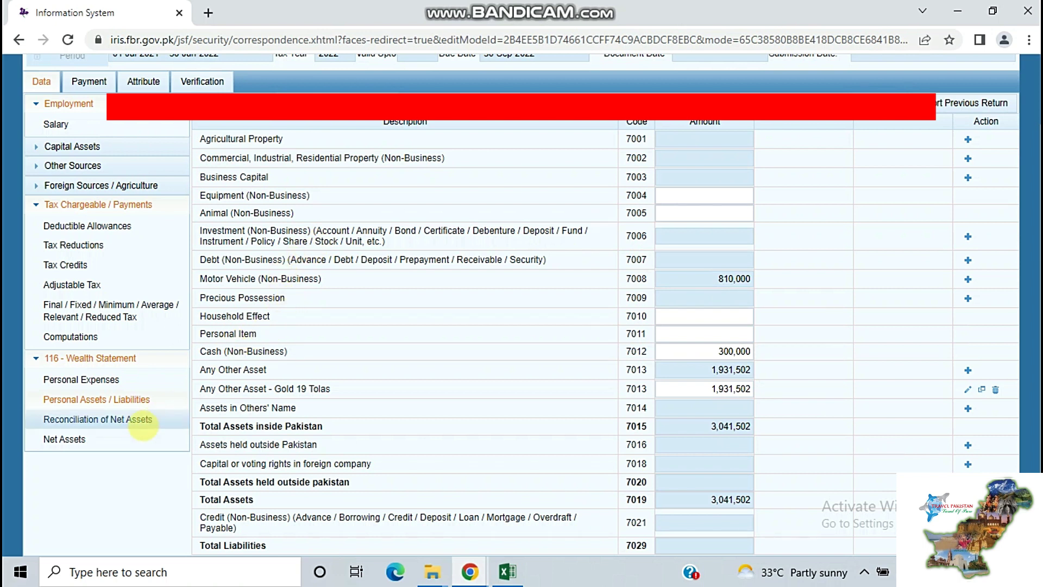
On the net assets reconciliation, enter 481,578 as income subject to normal tax and recalculate
left_click(133, 419)
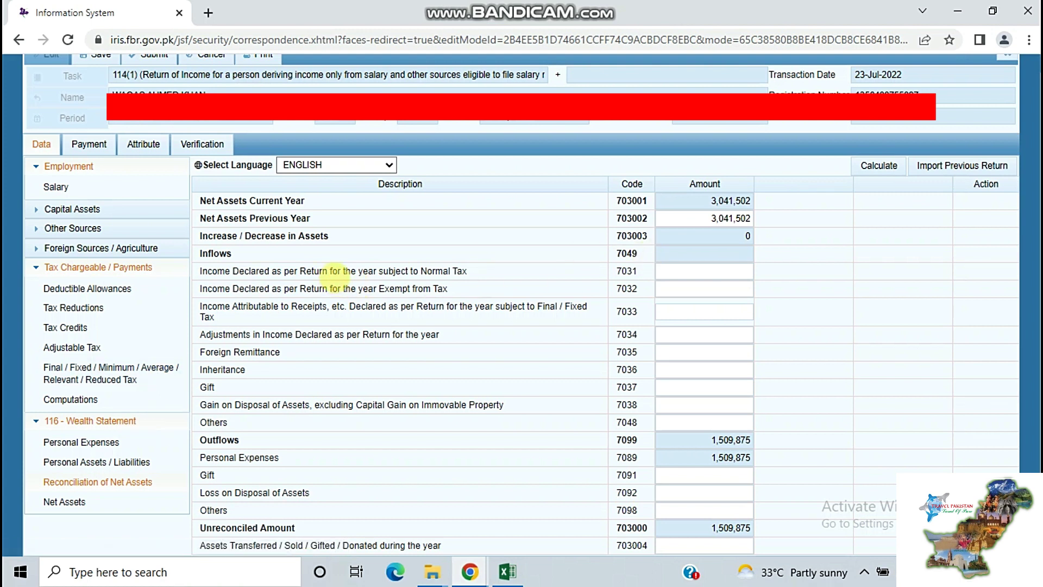
left_click(696, 278)
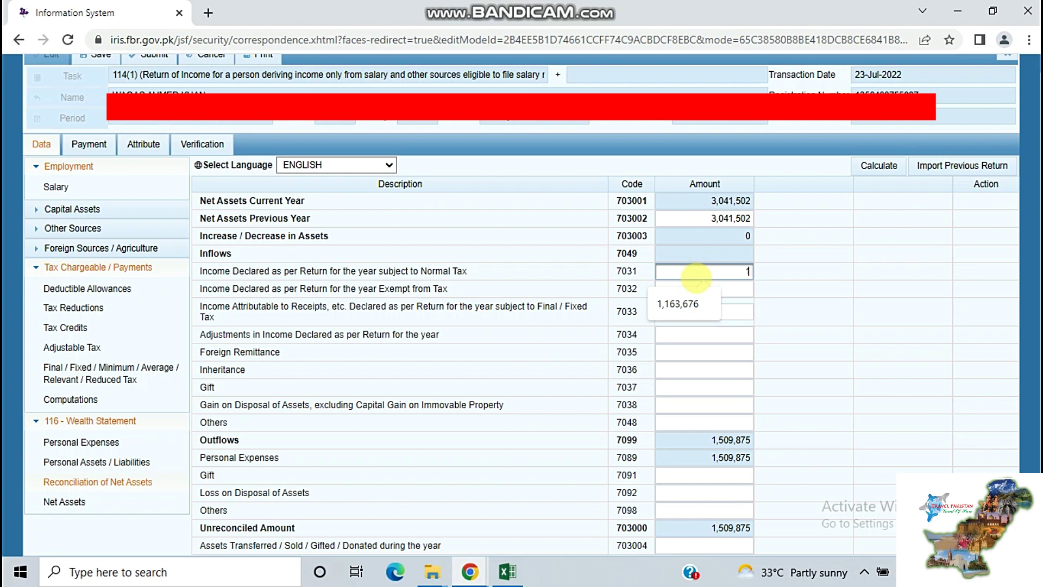
type("4")
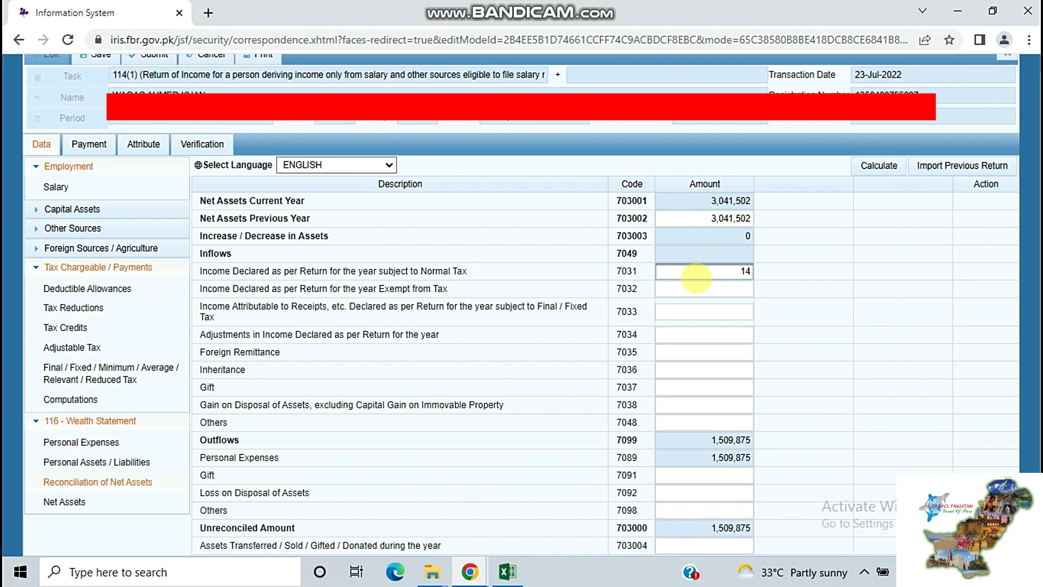
type("81578")
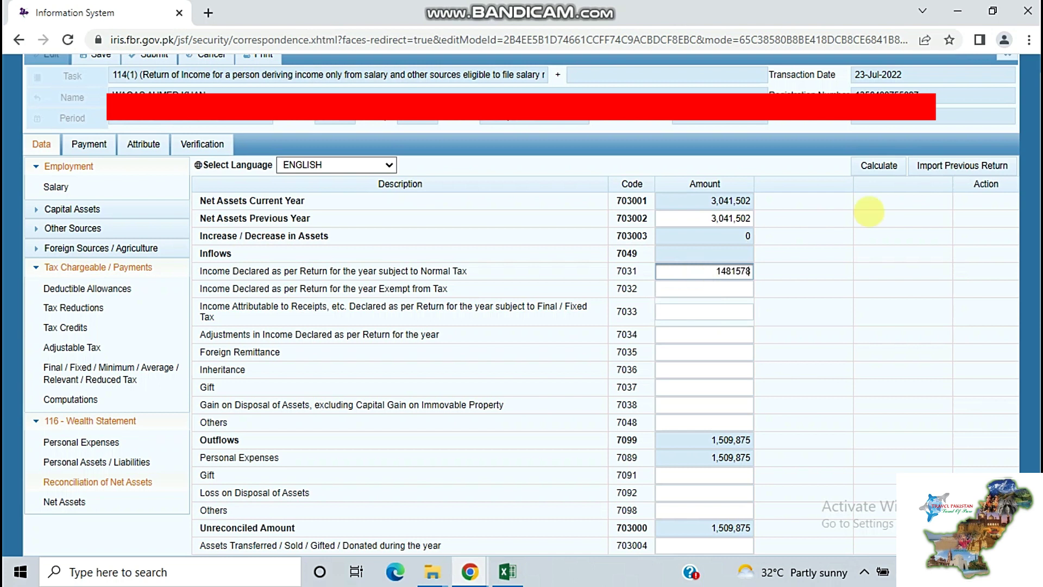
left_click(873, 166)
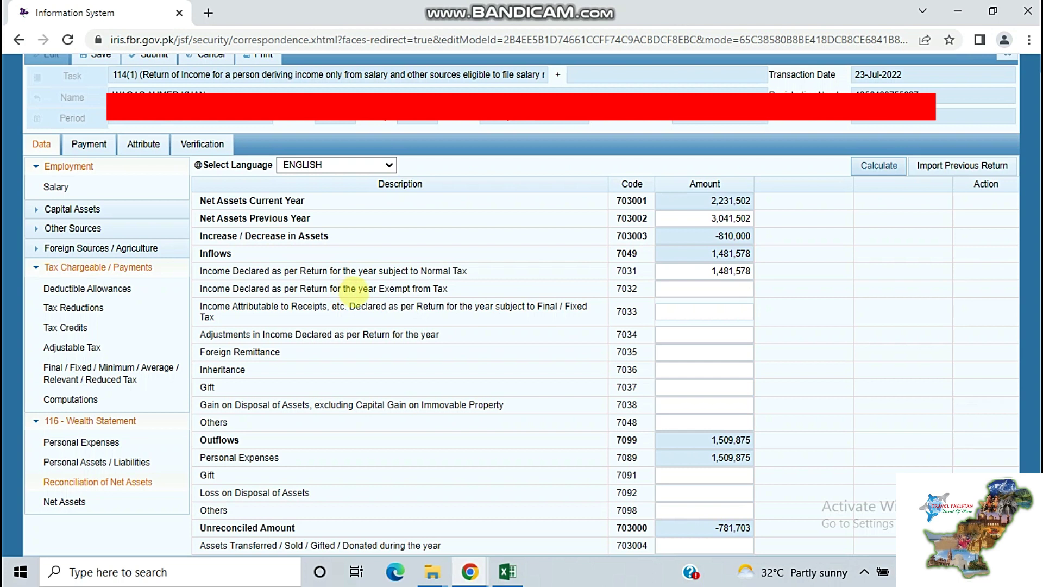
Recalculate with the 28,297 exempt income and review the -810,000 unreconciled amount
left_click(706, 289)
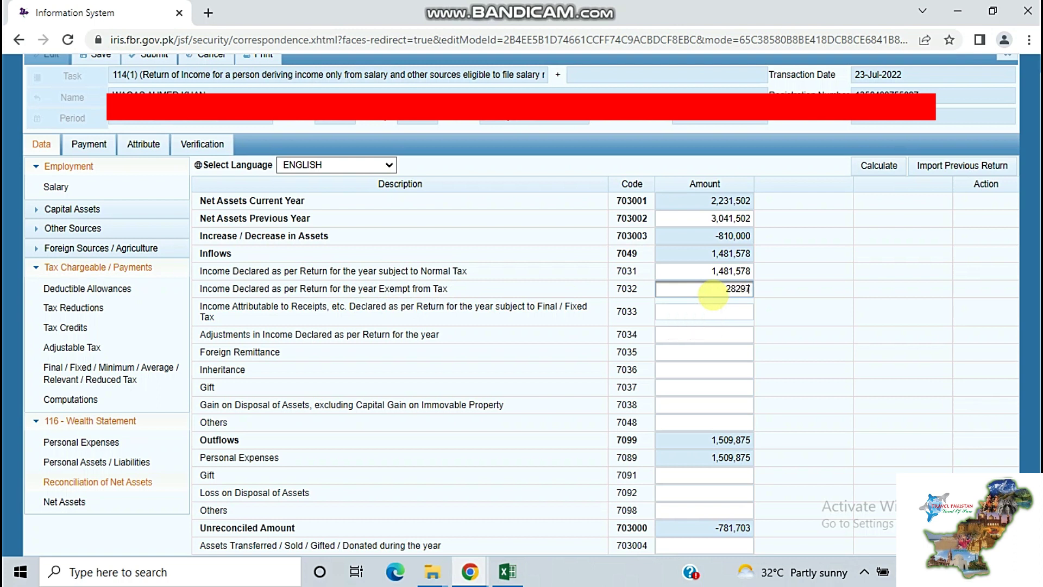
left_click(872, 164)
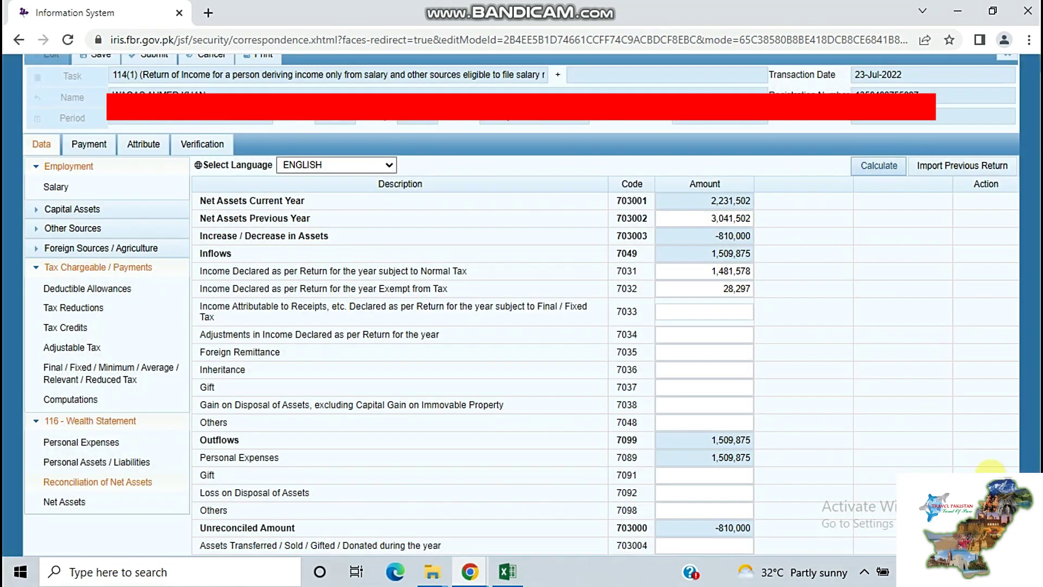
left_click(729, 508)
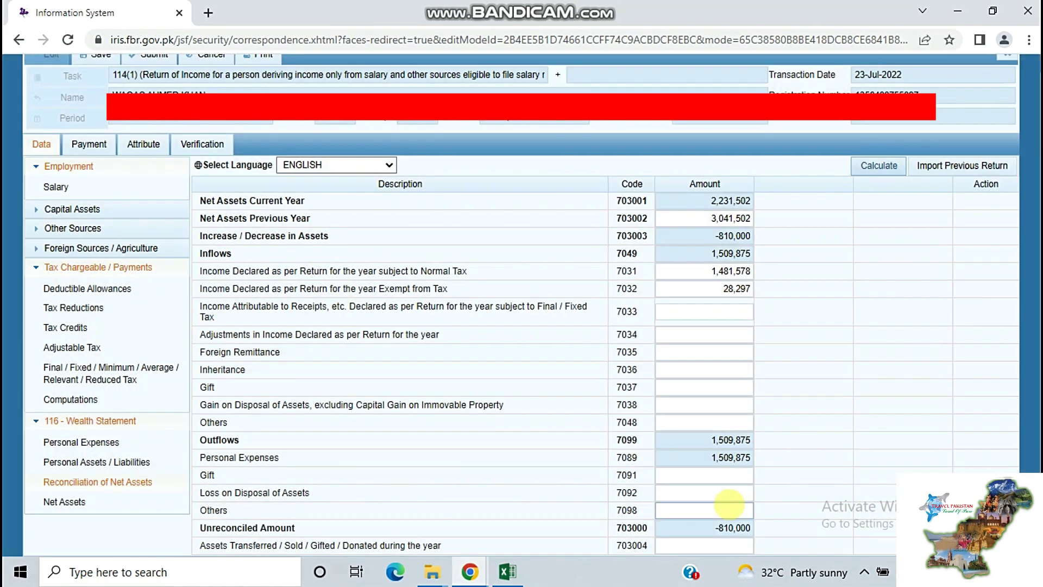
left_click(729, 524)
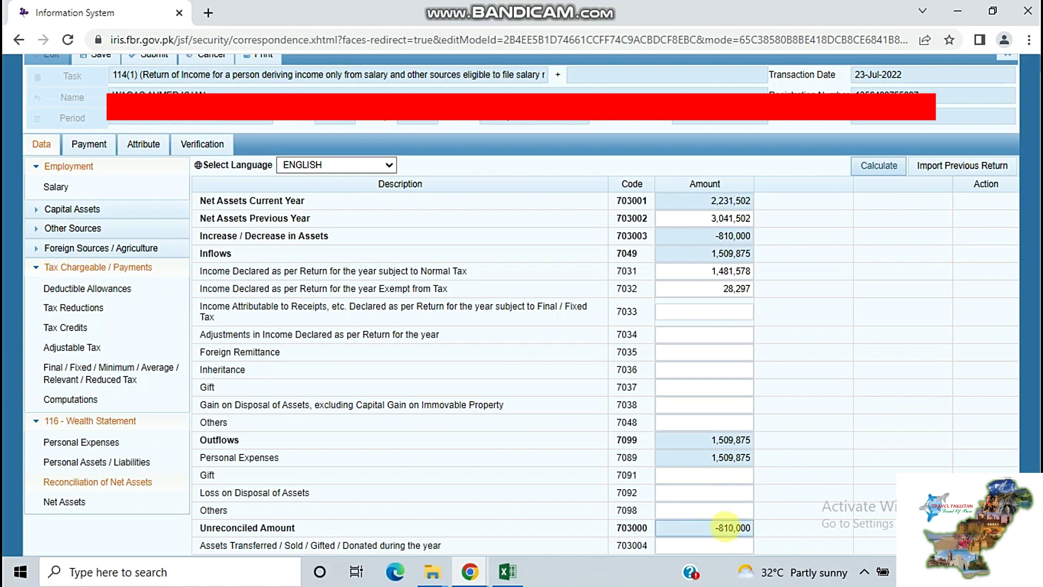
left_click(715, 292)
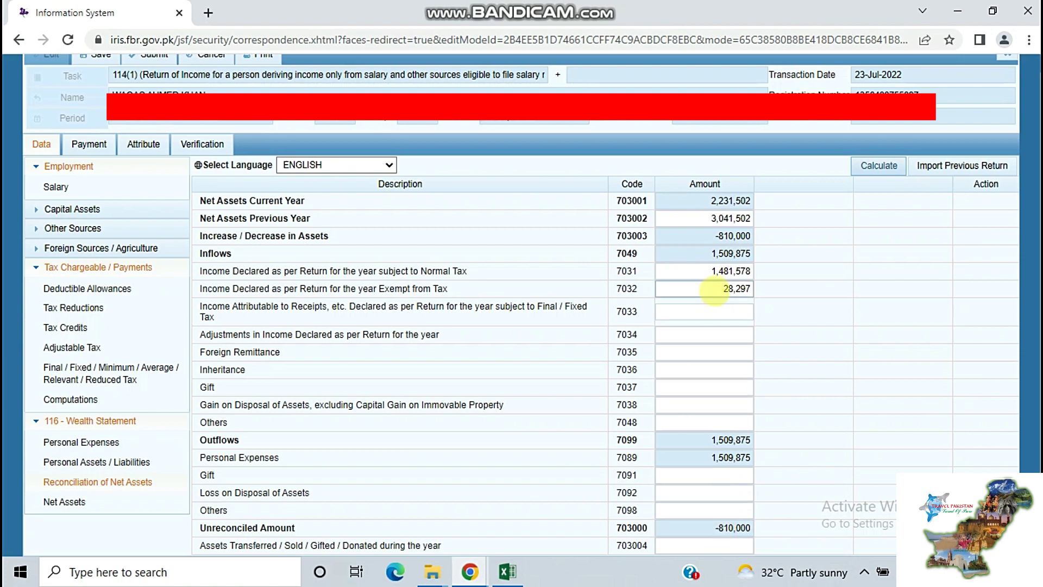
left_click(713, 312)
Enter 810,000 in the 7048 Others amount, fixing an extra zero, and recalculate
left_click(699, 421)
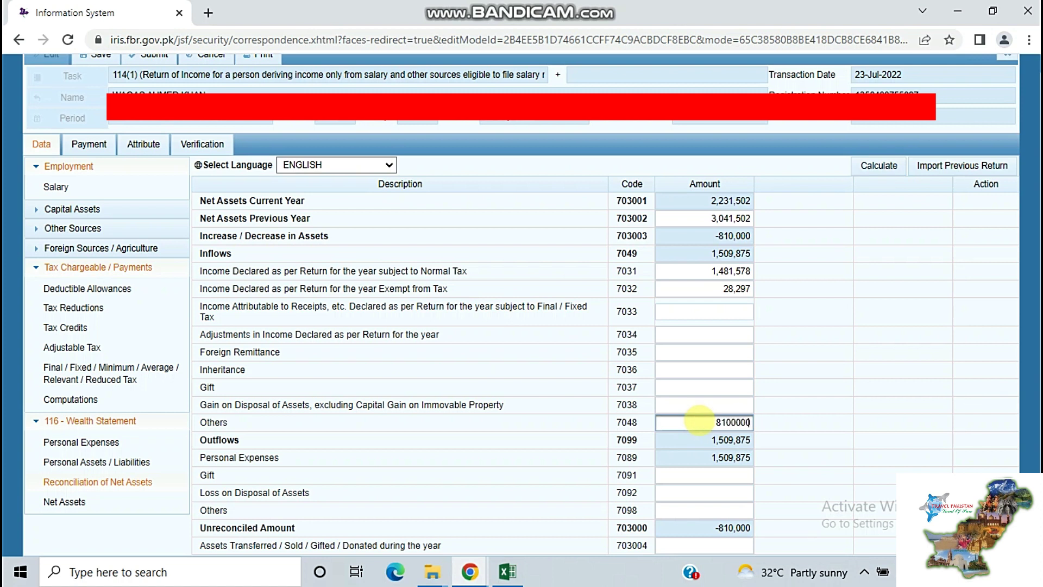
type("8100000")
left_click(876, 166)
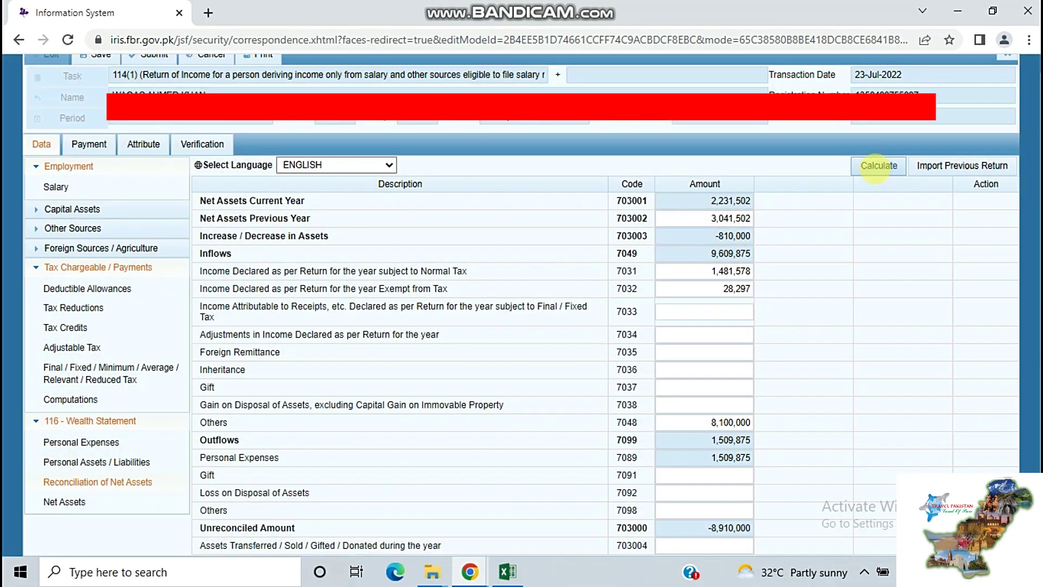
left_click(743, 421)
key("BackSpace")
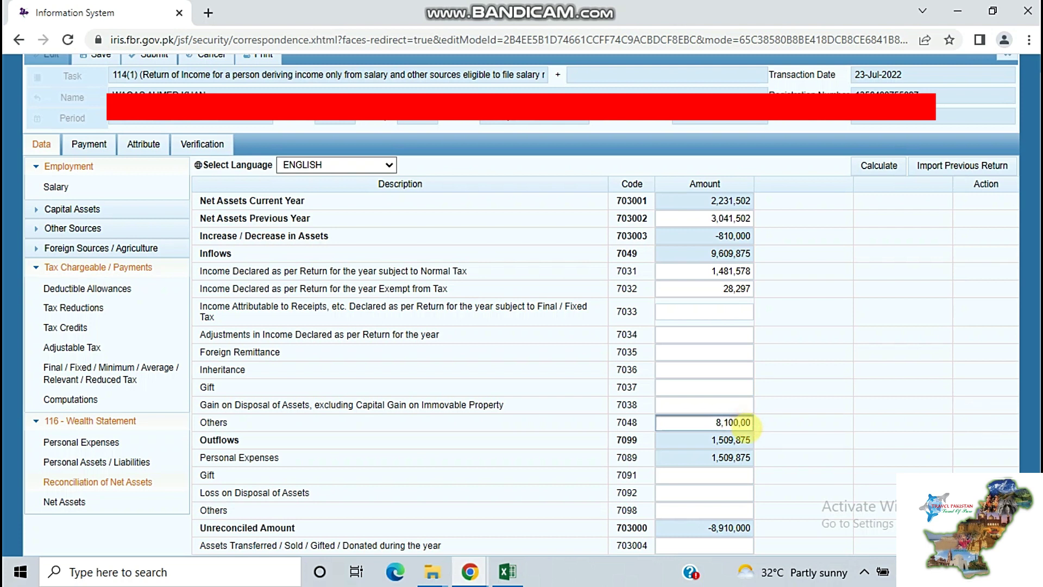
left_click(874, 165)
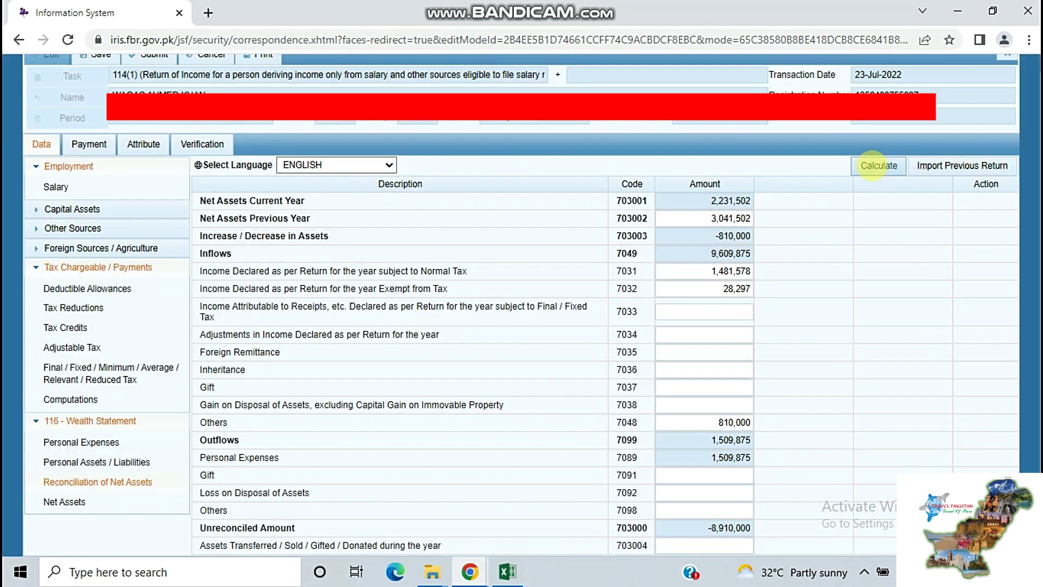
left_click(874, 165)
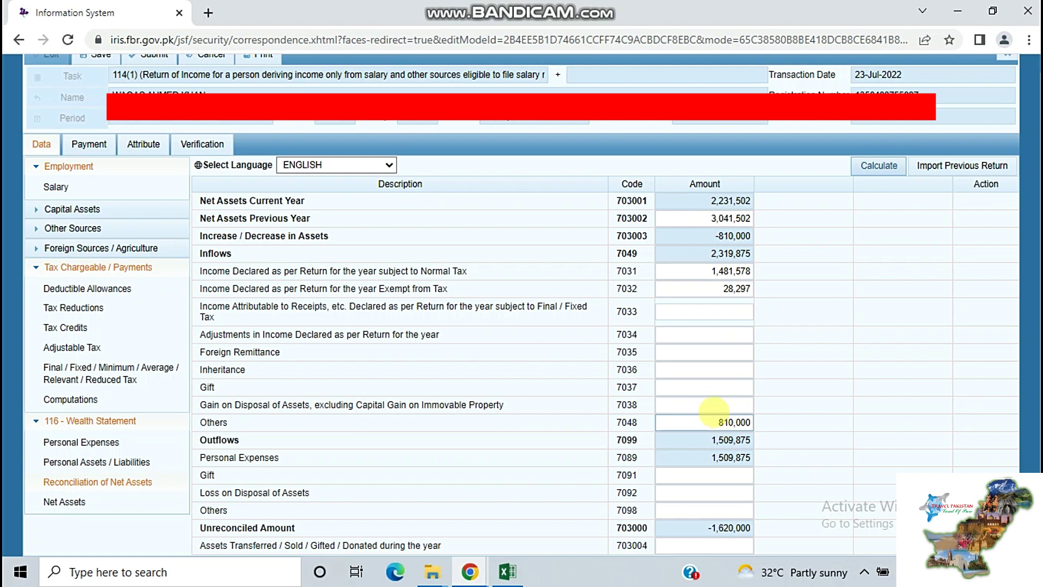
Move to the 7098 Others outflow amount and recalculate to reach 0 unreconciled
left_click(713, 407)
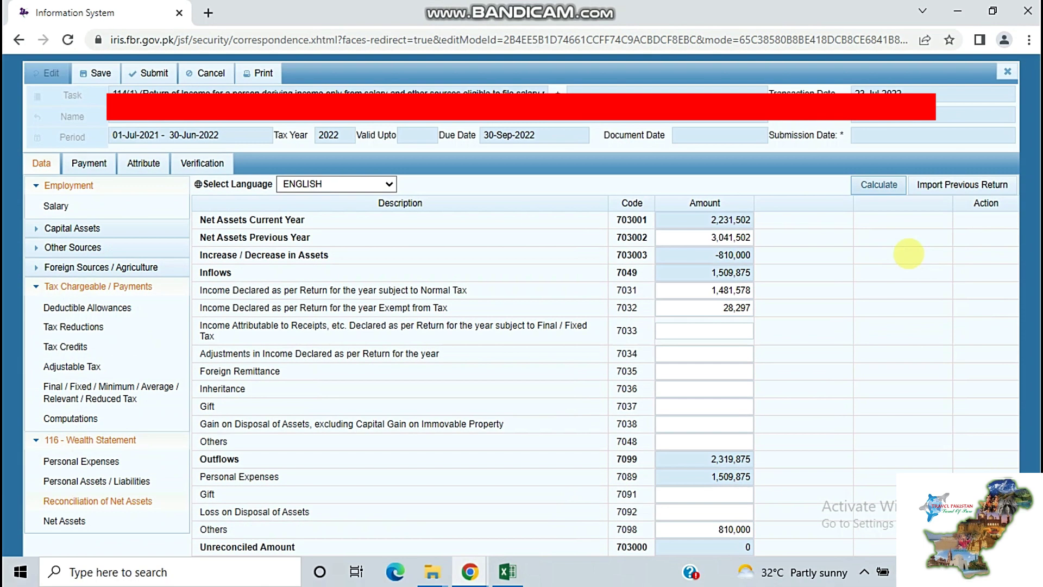
scroll(908, 253, "down", 1)
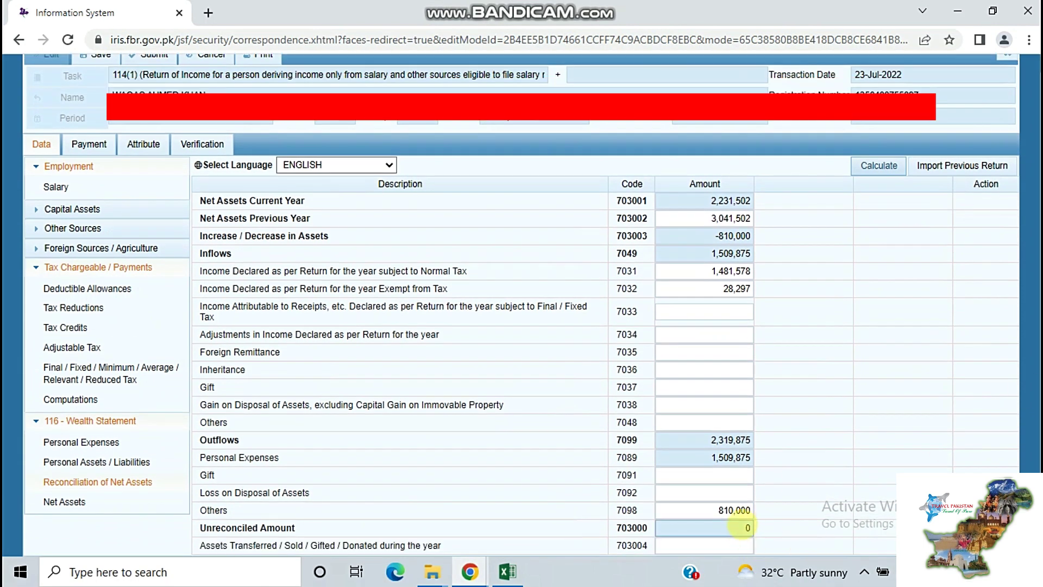
left_click(748, 540)
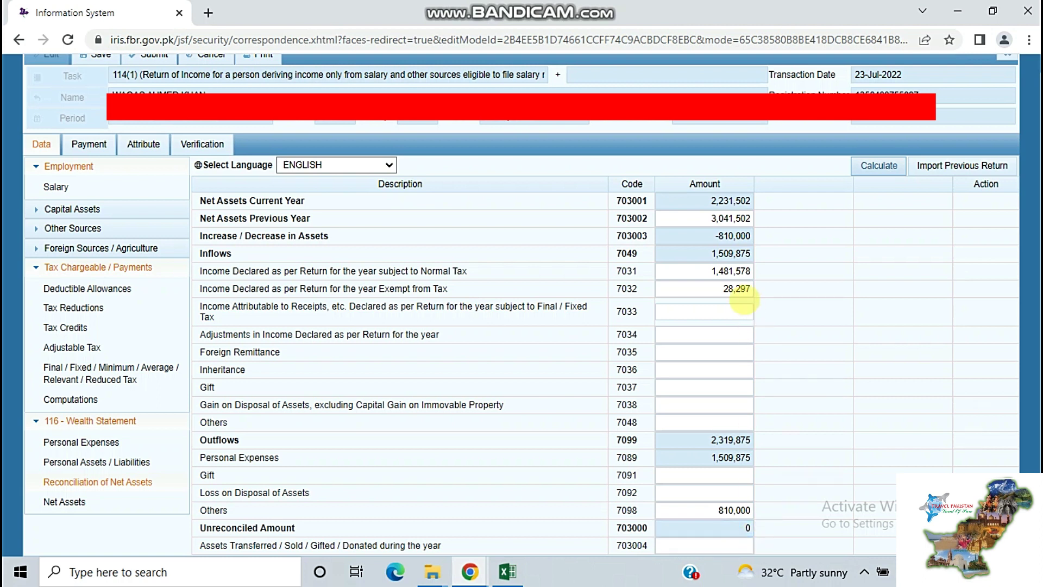
key("shift+Tab")
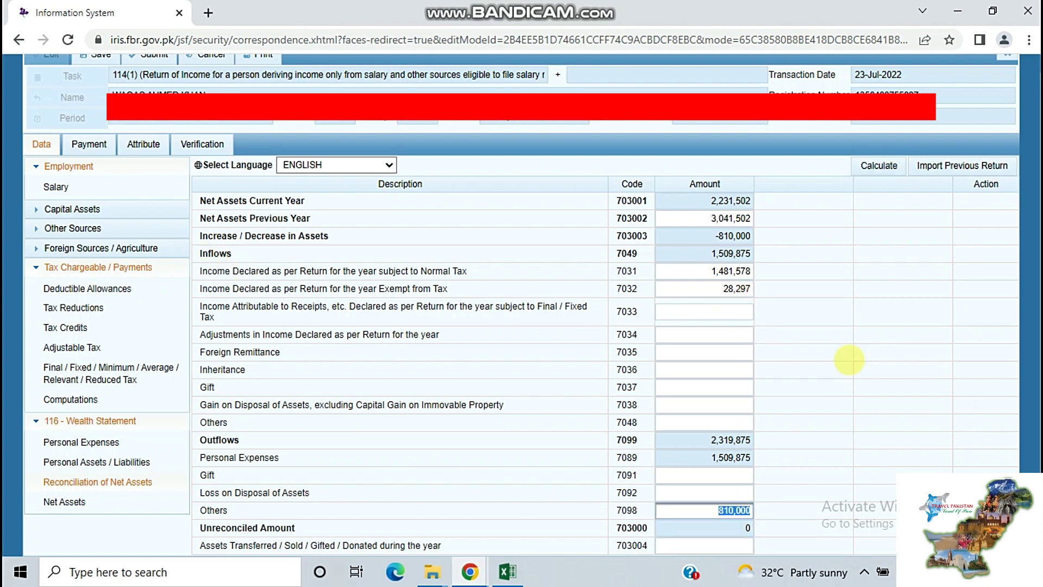
left_click(876, 164)
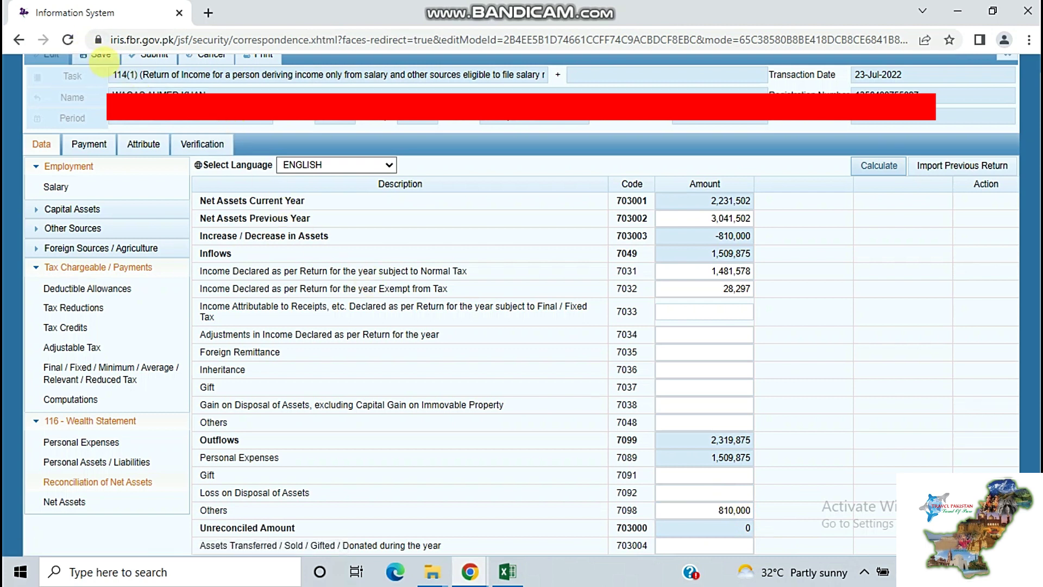
Save the 114(1) return and go to its Verification declaration
left_click(100, 57)
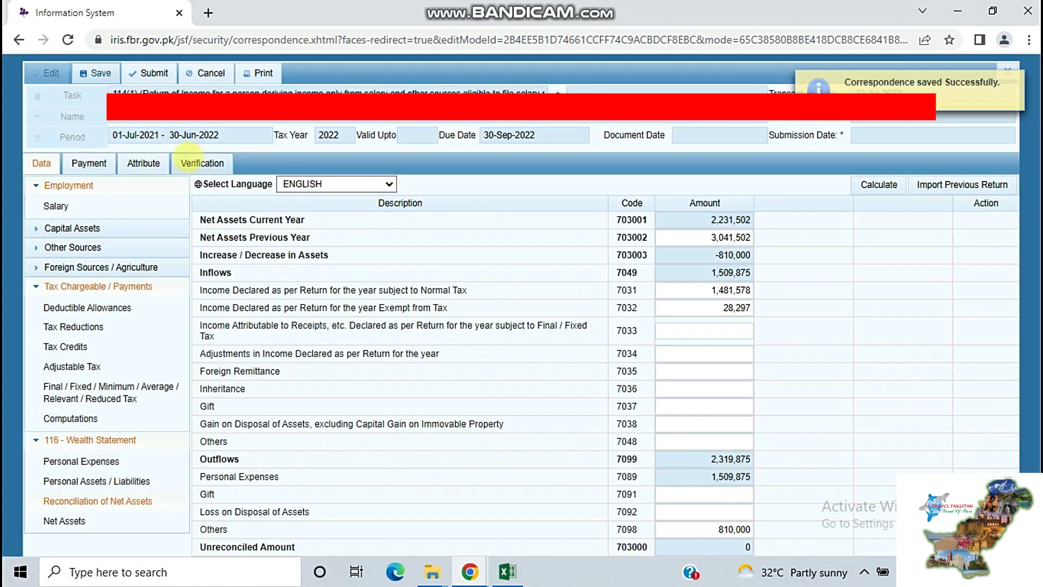
left_click(190, 163)
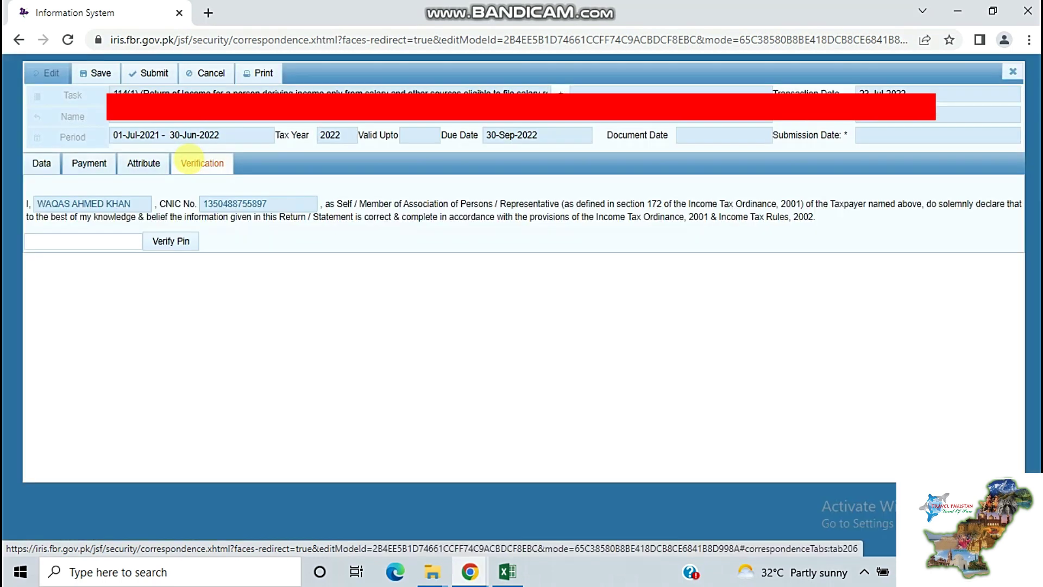
Verify the return with the PIN, then close the form, confirming Yes, back to the inbox
left_click(111, 243)
type("123")
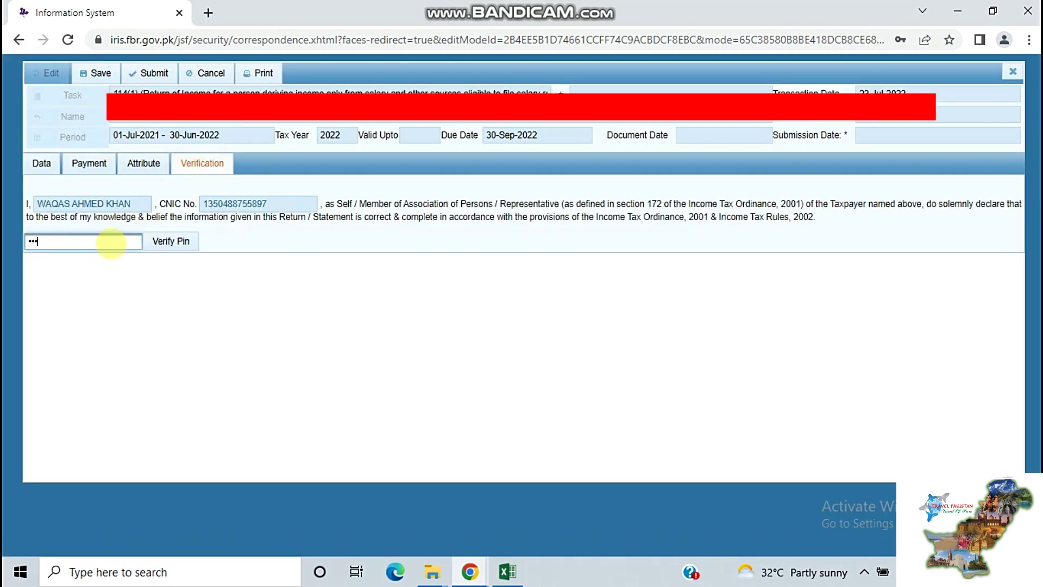
left_click(152, 242)
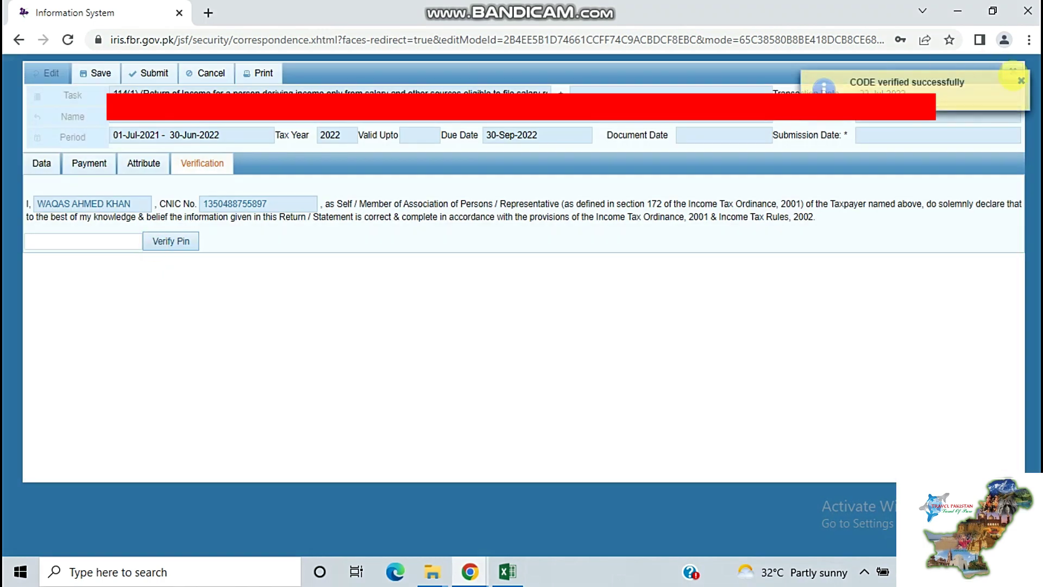
left_click(1020, 79)
left_click(1012, 72)
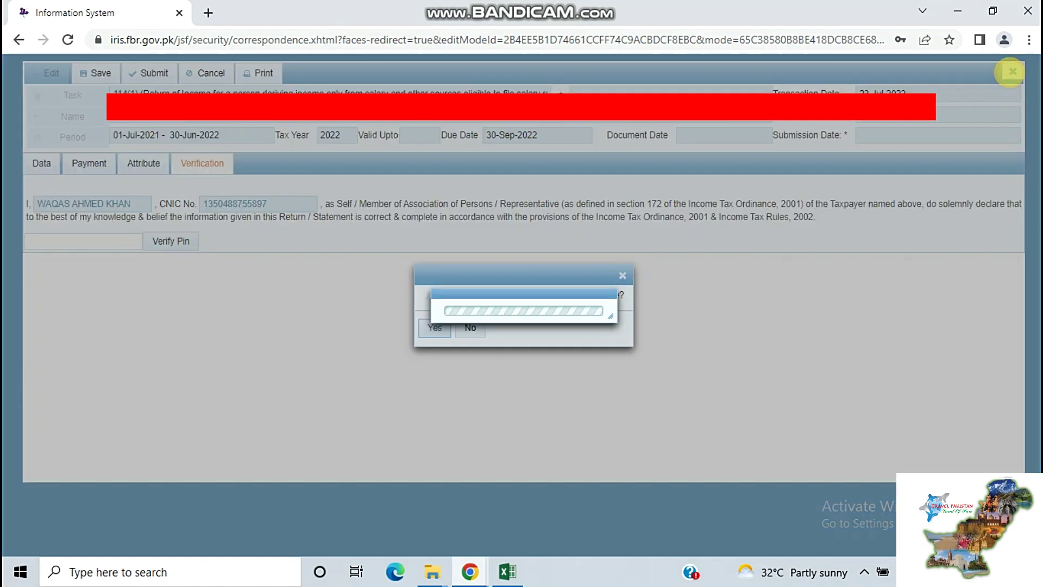
left_click(435, 327)
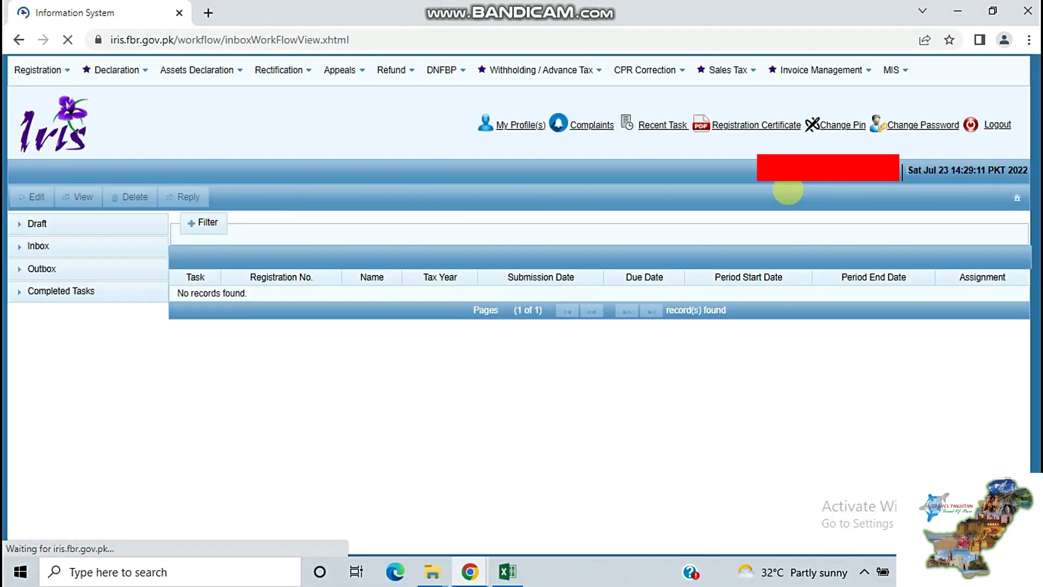
Change to a new confirmed PIN, then list the single draft 114(1) declaration
left_click(839, 125)
left_click(512, 293)
type("1234")
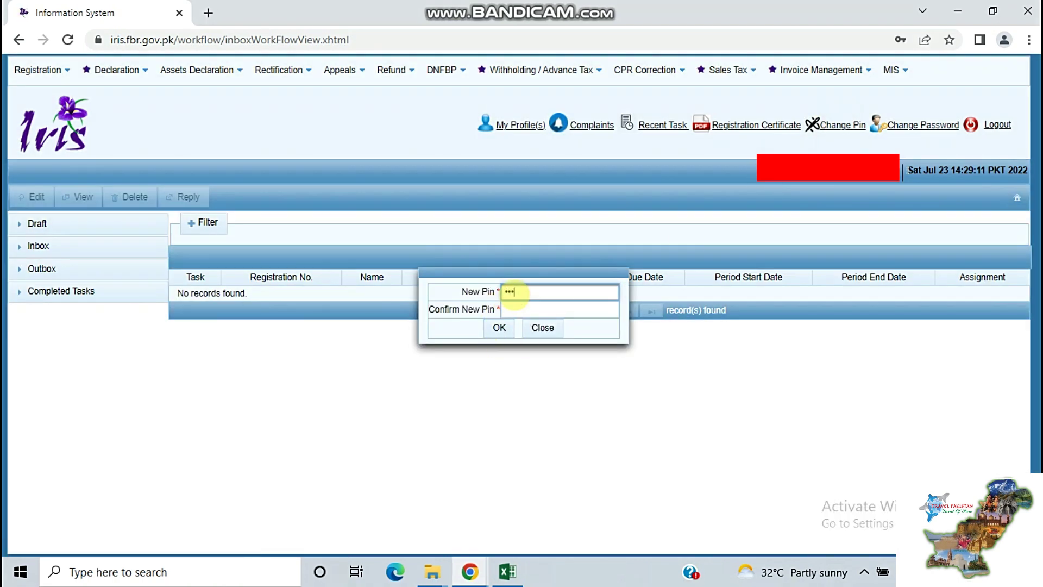
left_click(513, 308)
type("123")
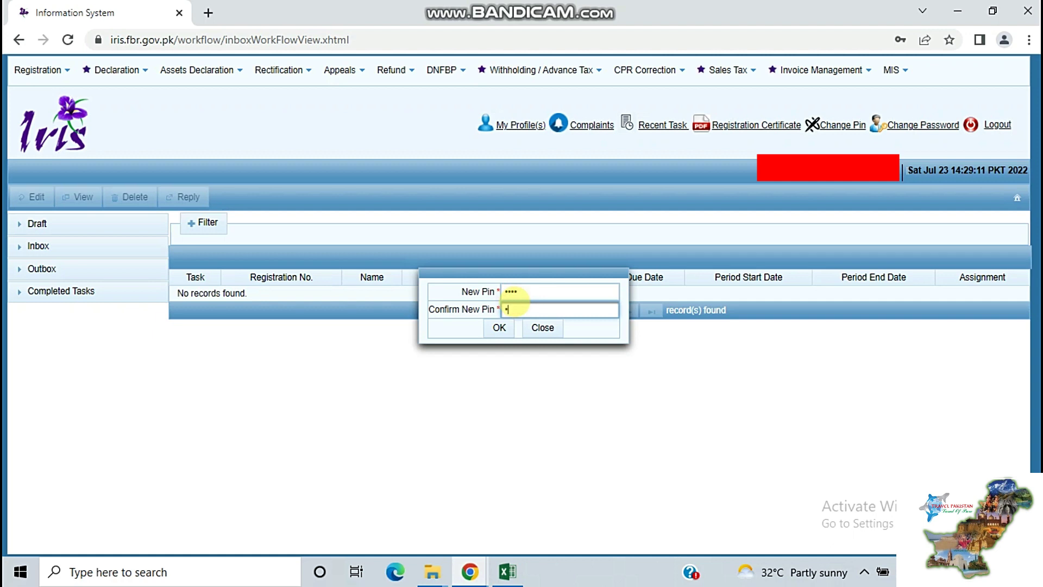
type("4")
left_click(498, 327)
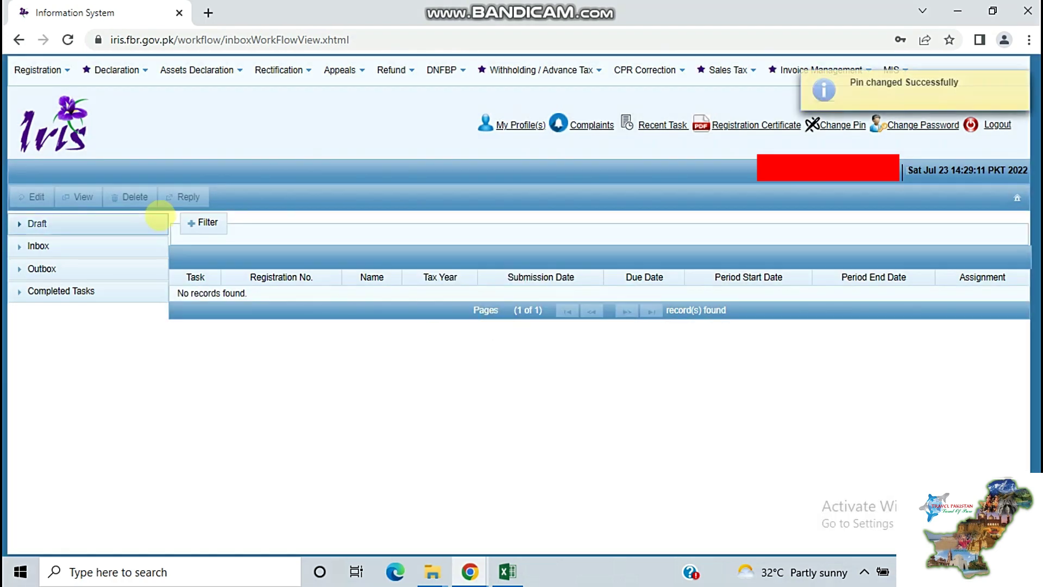
left_click(156, 220)
left_click(124, 246)
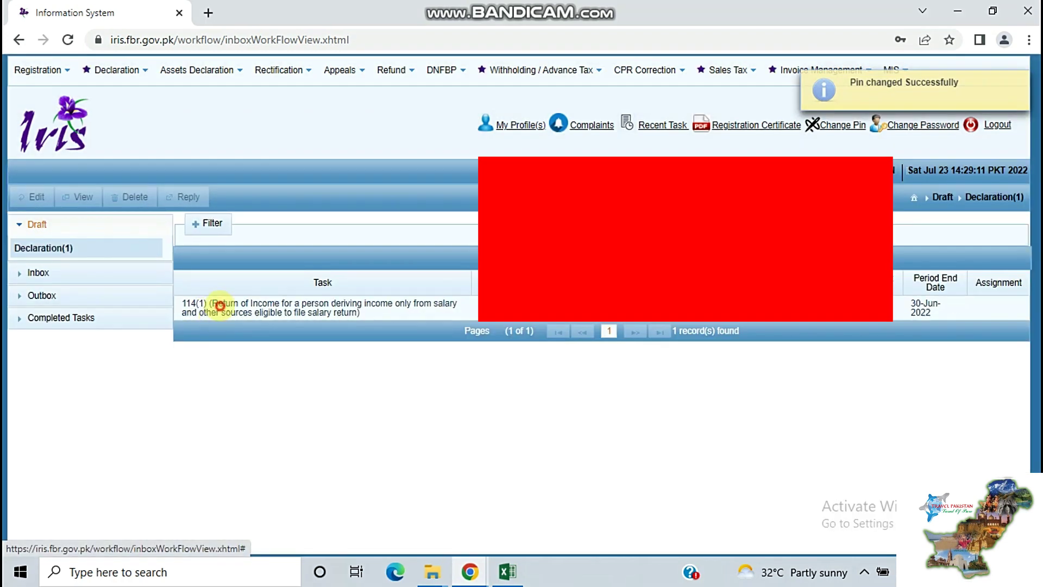
Open the draft 114(1) return for editing, then list the 9 completed declarations
left_click(219, 308)
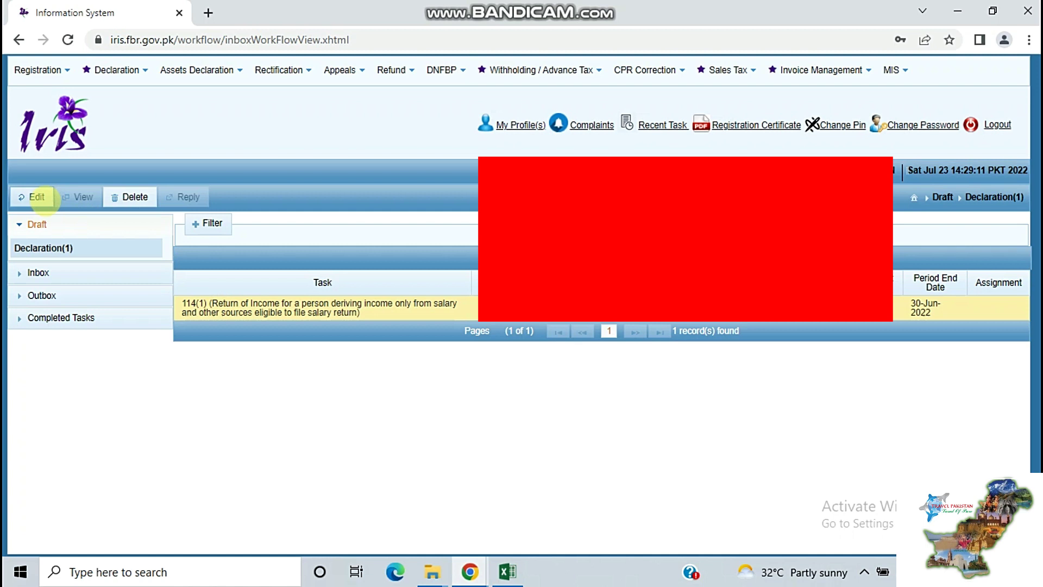
left_click(37, 196)
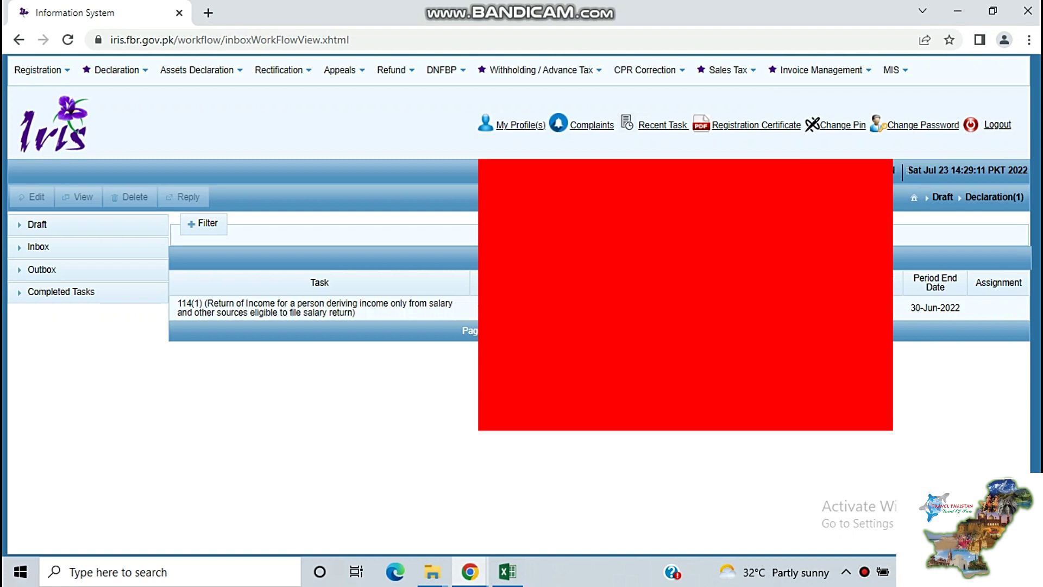
left_click(61, 291)
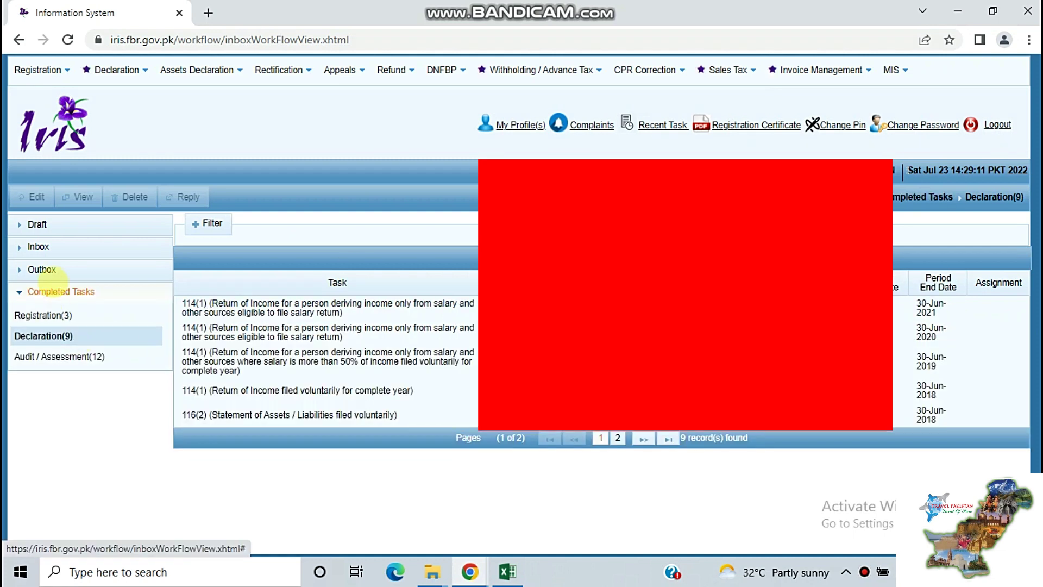
left_click(46, 282)
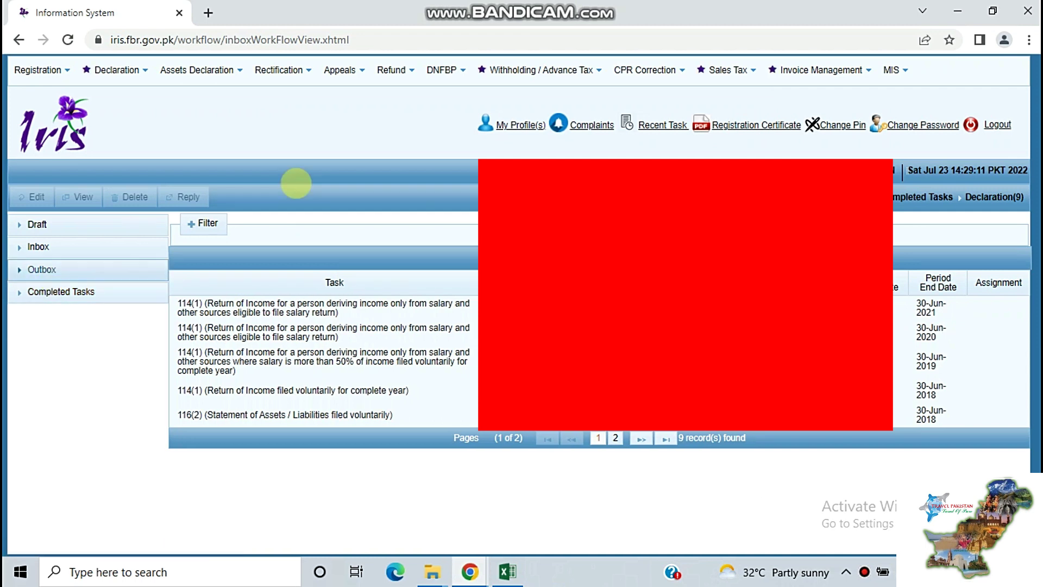